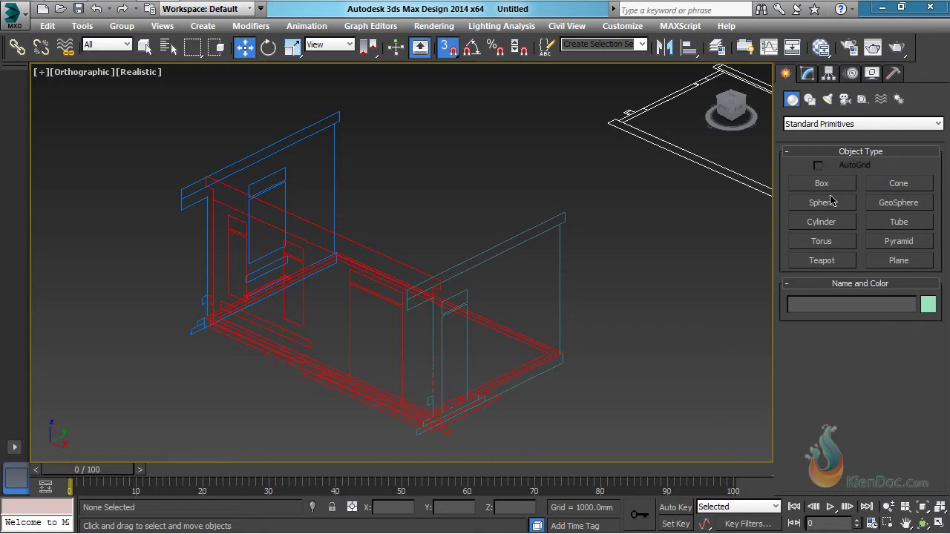
# Draw a box base of 4750 mm by 7700 mm snapped to opposite outer corners of the floor plan
pyautogui.click(825, 184)
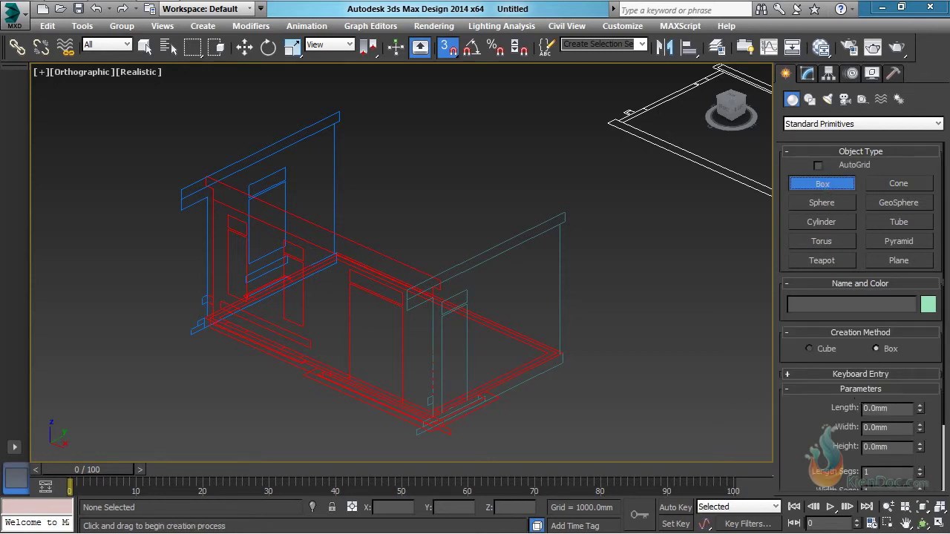
pyautogui.moveTo(567, 404); pyautogui.dragTo(642, 309, button='middle')
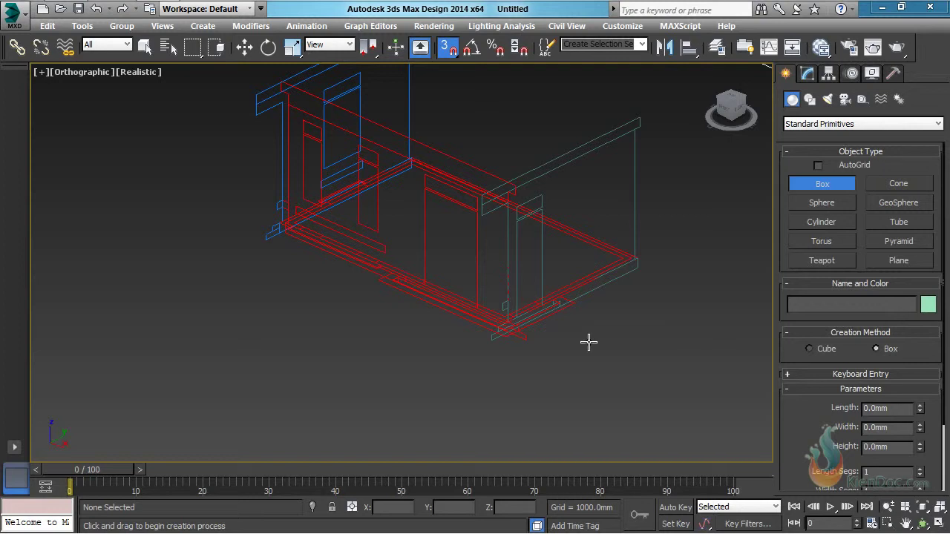
pyautogui.keyDown('alt'); pyautogui.moveTo(589, 342); pyautogui.dragTo(562, 375, button='middle'); pyautogui.keyUp('alt')
pyautogui.moveTo(568, 227); pyautogui.dragTo(532, 316, button='middle')
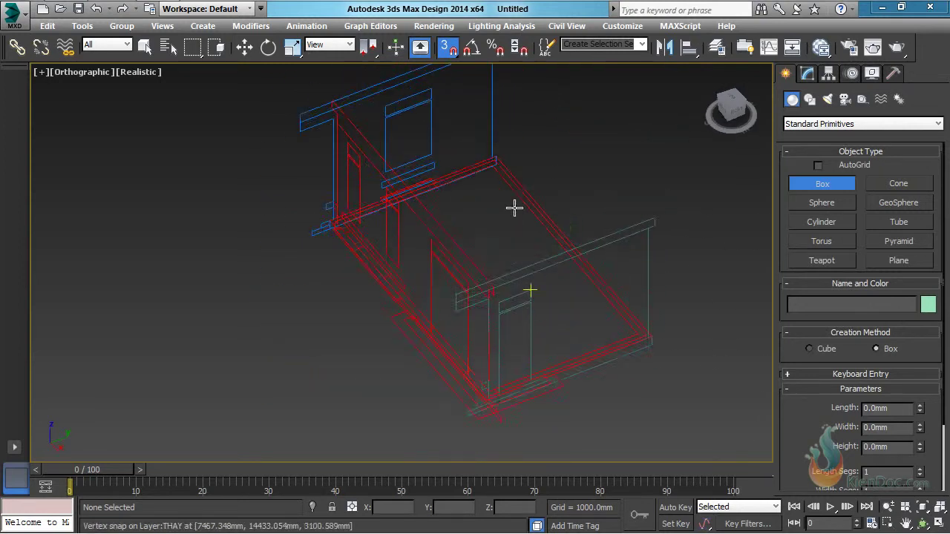
pyautogui.scroll(6, 503, 153)
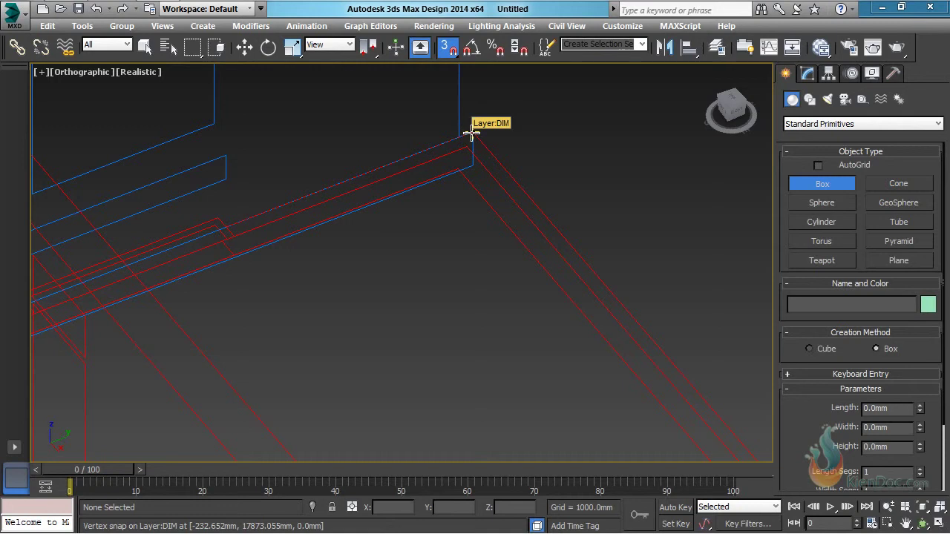
pyautogui.moveTo(465, 173); pyautogui.dragTo(430, 408)
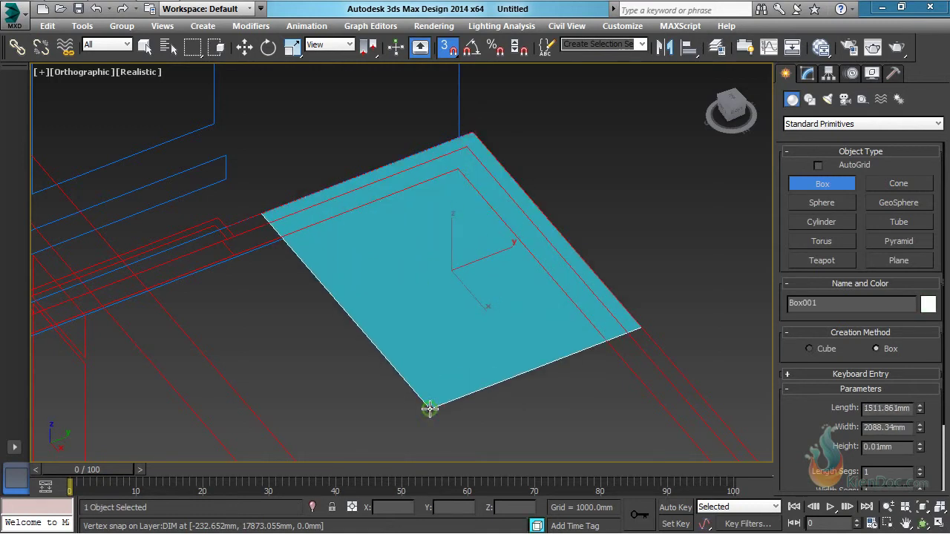
pyautogui.moveTo(430, 409); pyautogui.dragTo(478, 40, button='middle')
pyautogui.moveTo(478, 41); pyautogui.dragTo(349, 476)
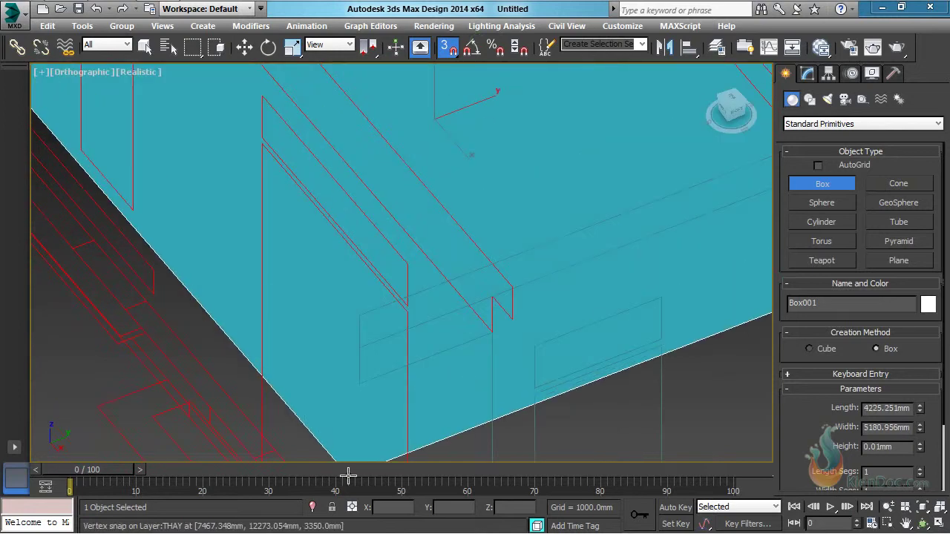
pyautogui.moveTo(348, 476); pyautogui.dragTo(342, 72, button='middle')
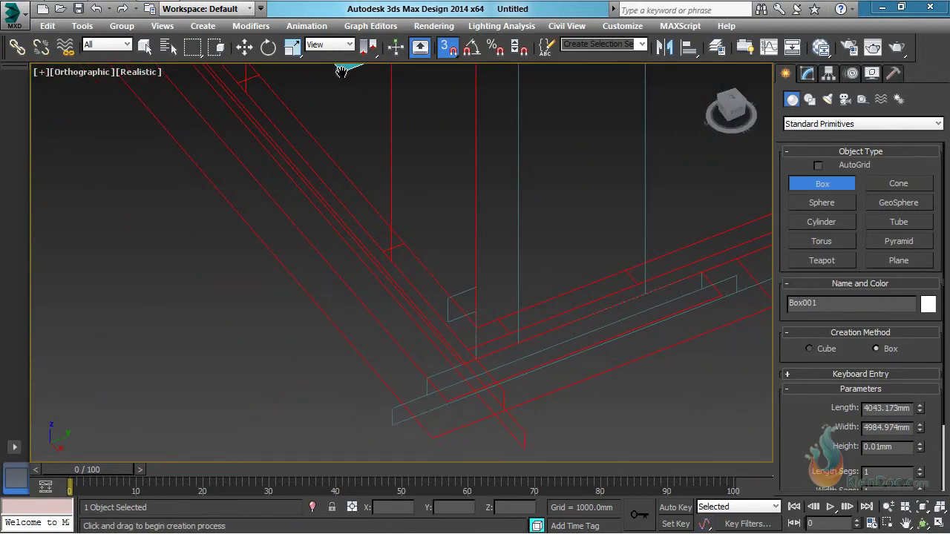
pyautogui.moveTo(341, 72); pyautogui.dragTo(465, 363)
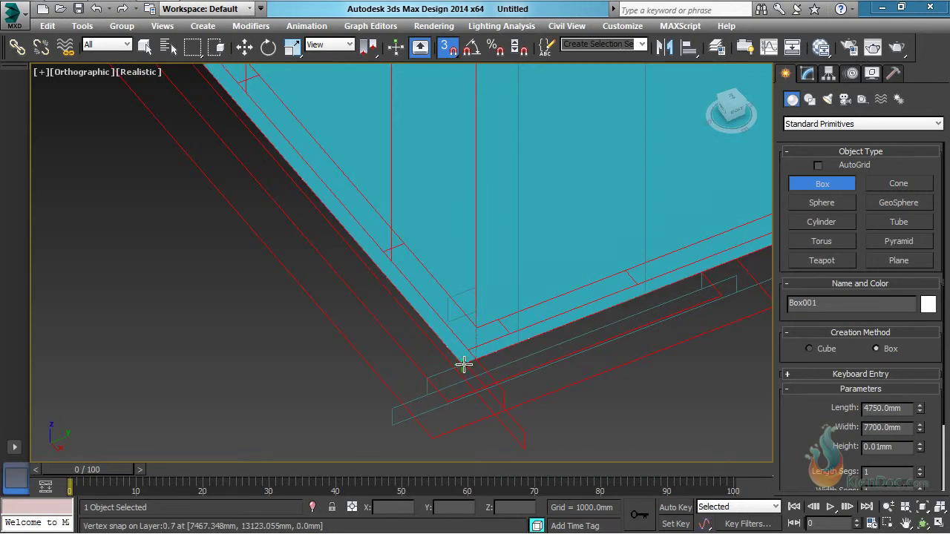
pyautogui.moveTo(464, 365); pyautogui.dragTo(464, 365)
# Finish the floor slab box with a height of -280 mm, snapped to the slab's underside in the elevation outline
pyautogui.moveTo(547, 378); pyautogui.dragTo(100, 361, button='middle')
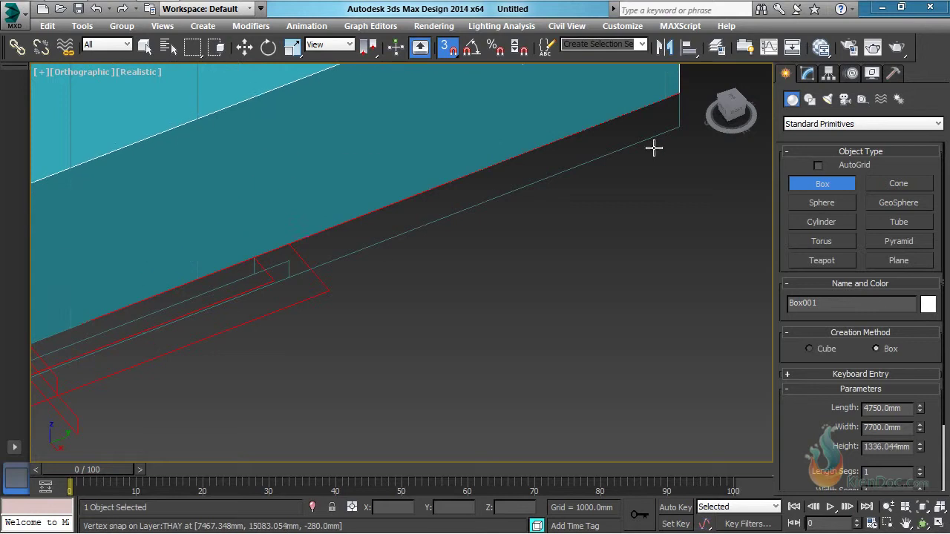
pyautogui.click(684, 130)
pyautogui.keyDown('alt'); pyautogui.moveTo(558, 238); pyautogui.dragTo(559, 243, button='middle'); pyautogui.keyUp('alt')
pyautogui.scroll(-6, 559, 242)
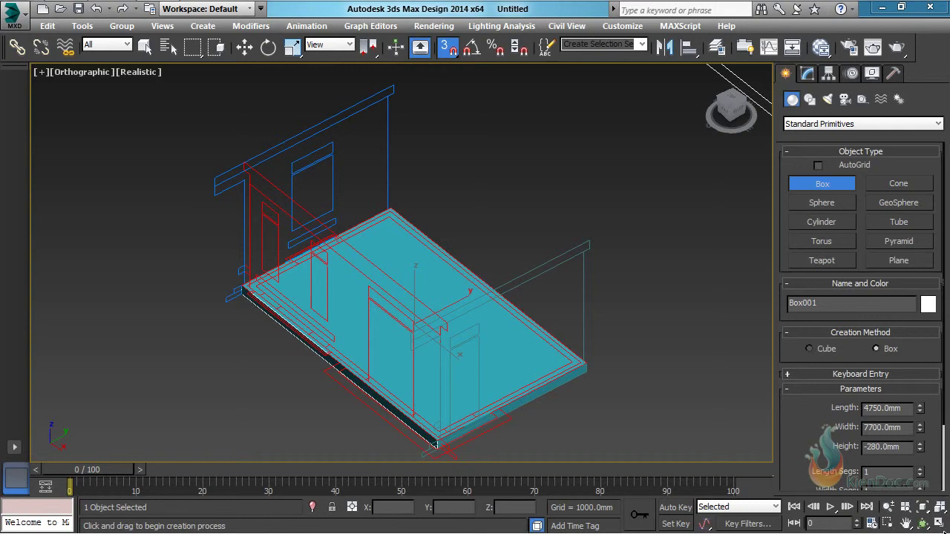
# Change the colour of layer 0 (default) to a custom grey and close the layer manager
pyautogui.click(717, 48)
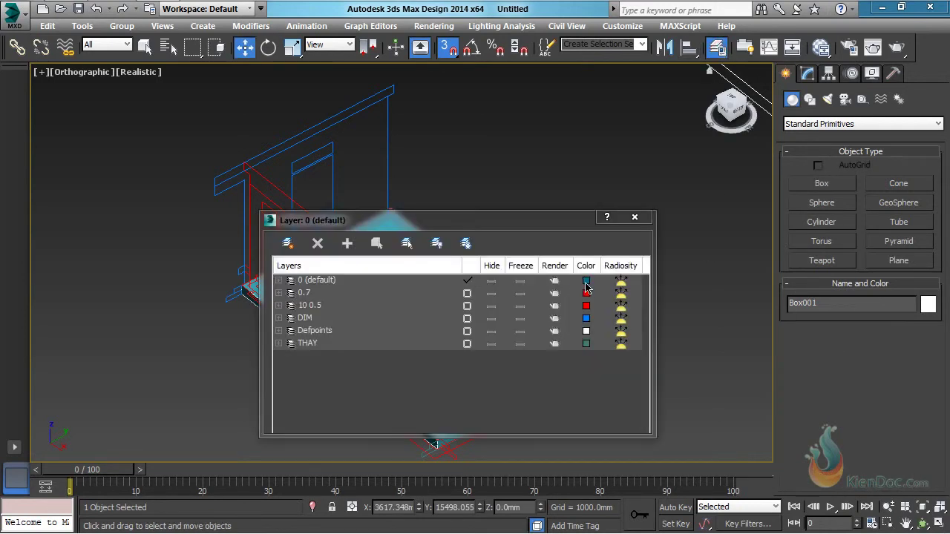
pyautogui.click(586, 282)
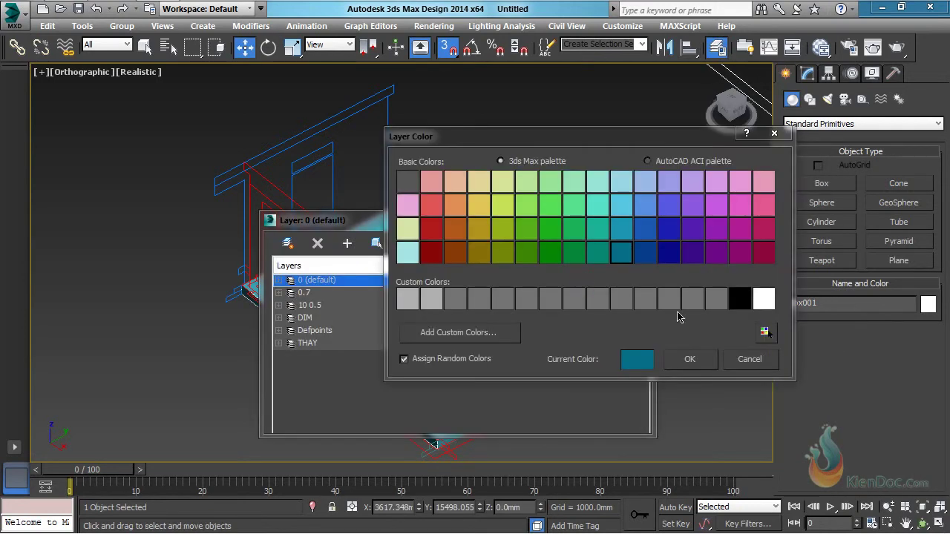
pyautogui.click(715, 299)
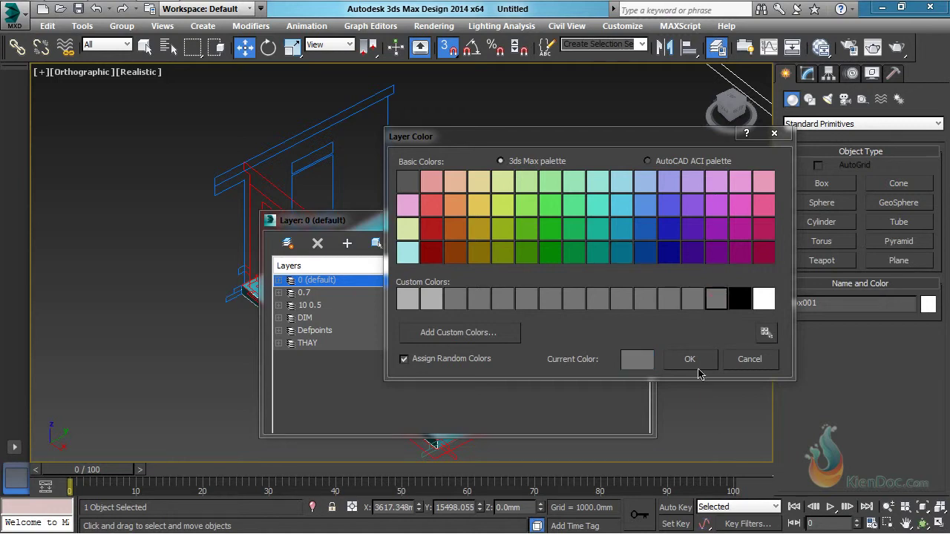
pyautogui.click(698, 364)
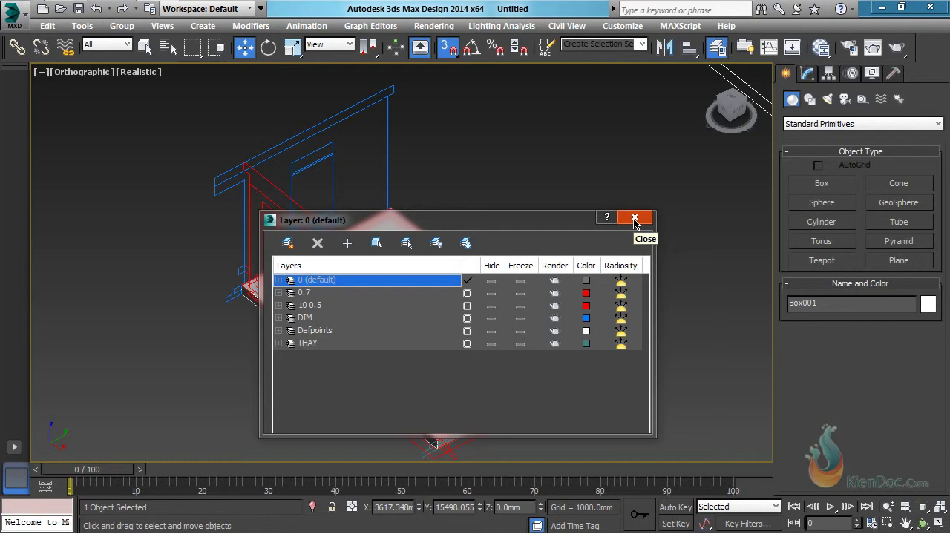
pyautogui.click(634, 218)
# Check the Default to By Layer for New Nodes option in the general preferences without changing it
pyautogui.click(620, 25)
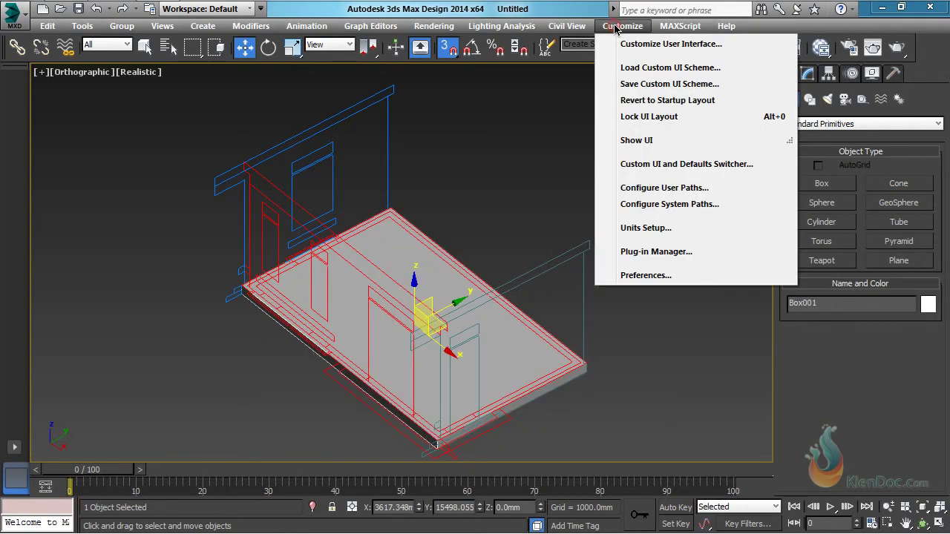
pyautogui.click(646, 276)
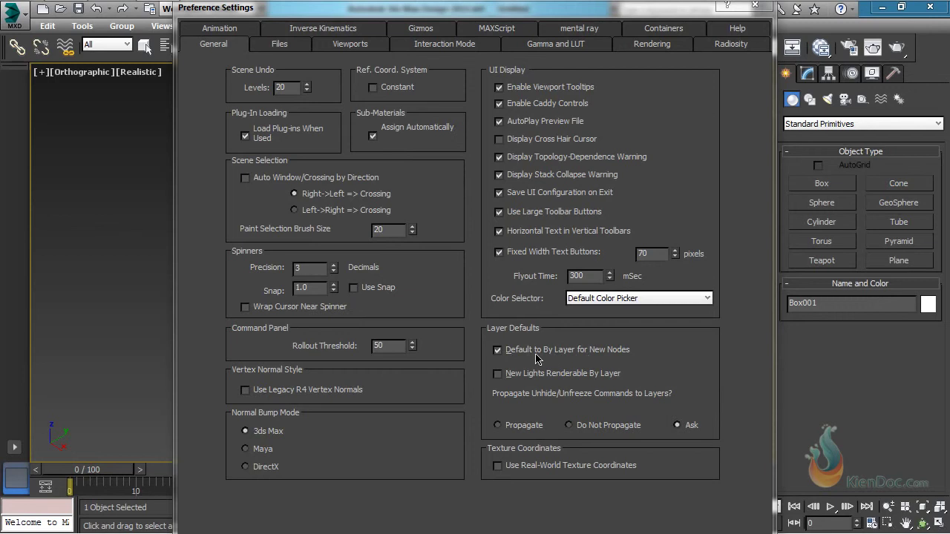
pyautogui.press('Escape')
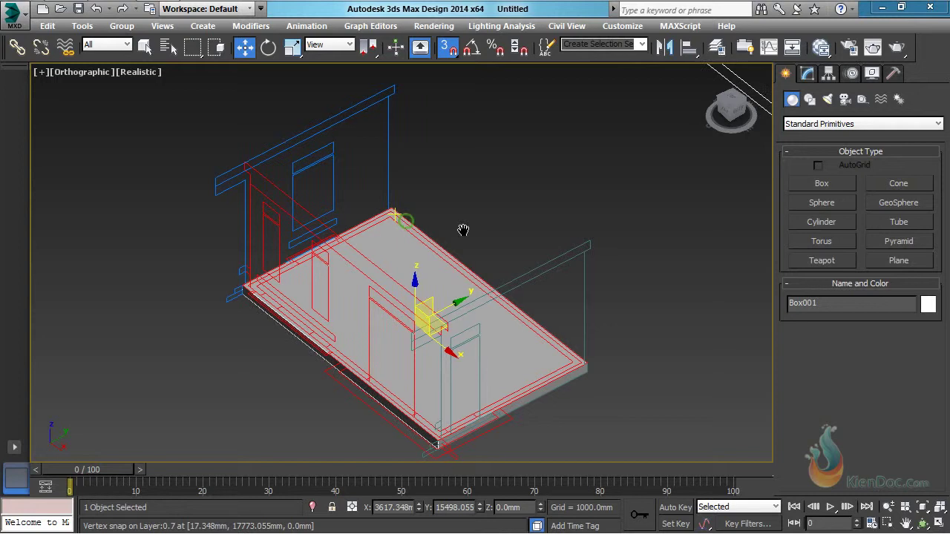
# Create a wall box 1750 mm long, 150 mm wide and 3350 mm high from the plan corner to the window opening
pyautogui.moveTo(462, 229); pyautogui.dragTo(589, 290, button='middle')
pyautogui.scroll(5, 520, 275)
pyautogui.keyDown('alt'); pyautogui.moveTo(532, 279); pyautogui.dragTo(524, 288, button='middle'); pyautogui.keyUp('alt')
pyautogui.scroll(4, 522, 290)
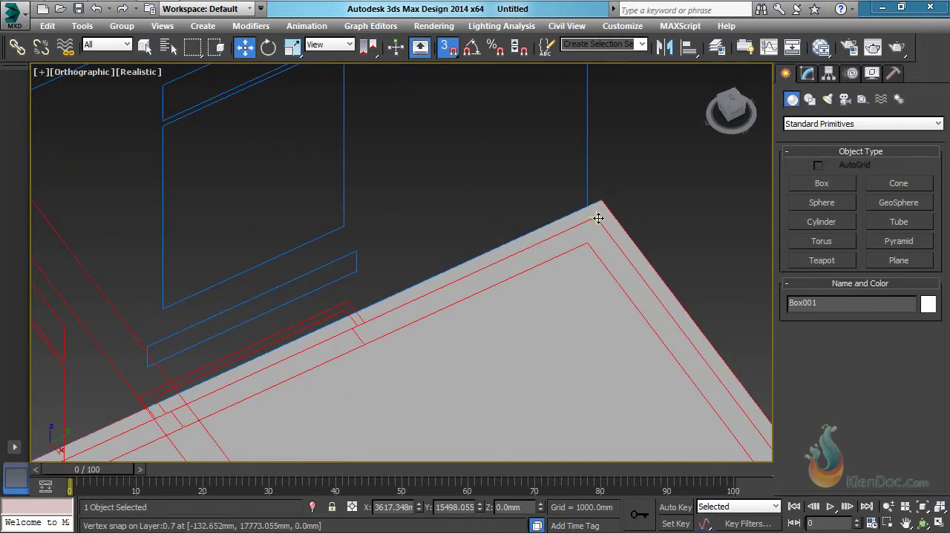
pyautogui.click(823, 183)
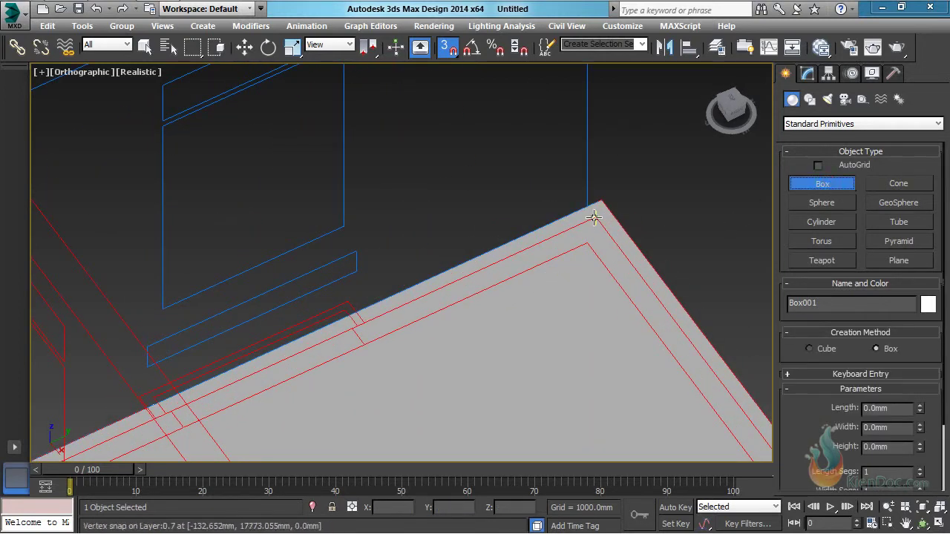
pyautogui.moveTo(611, 241); pyautogui.dragTo(363, 345)
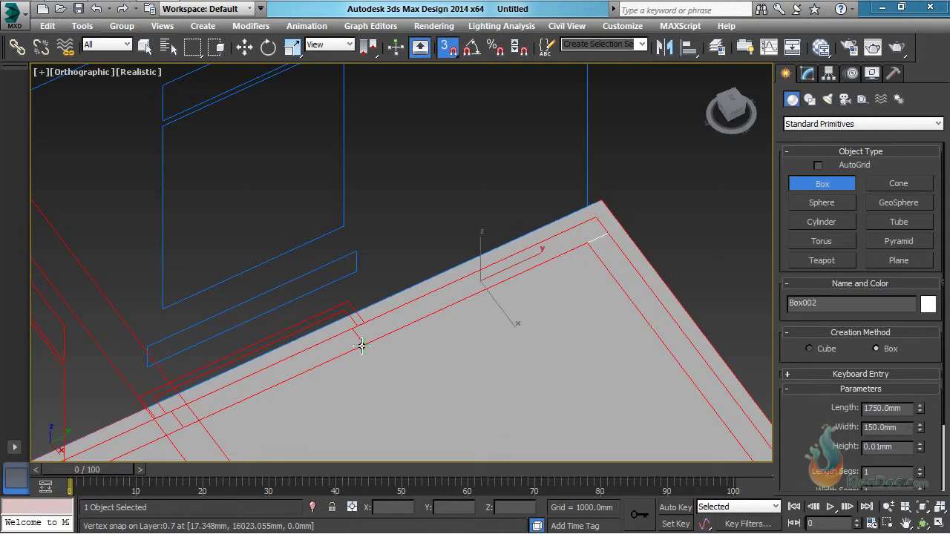
pyautogui.moveTo(397, 157); pyautogui.dragTo(386, 373, button='middle')
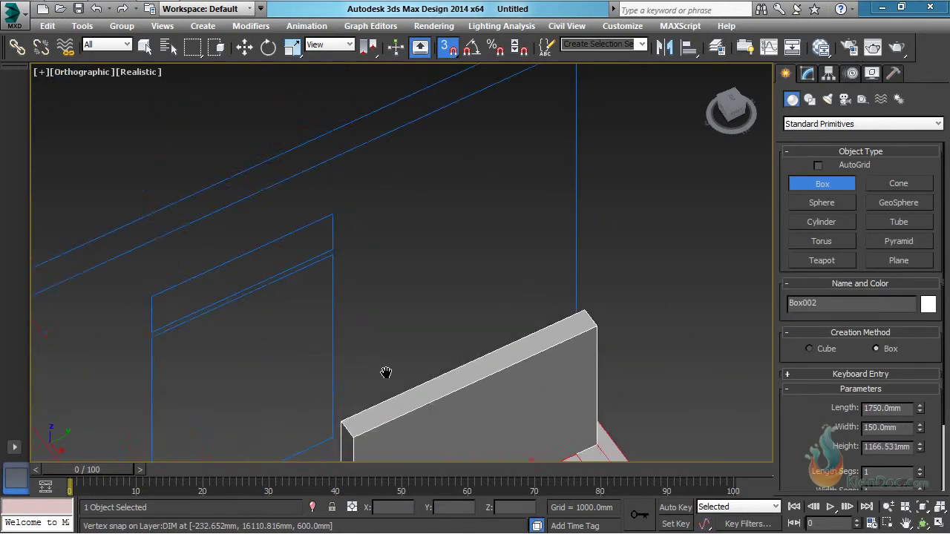
pyautogui.scroll(-2, 481, 279)
pyautogui.click(443, 294)
# Create a 1300 × 150 mm wall box under the window opening, 900 mm high to the sill in the blue elevation
pyautogui.moveTo(443, 294); pyautogui.dragTo(568, 209, button='middle')
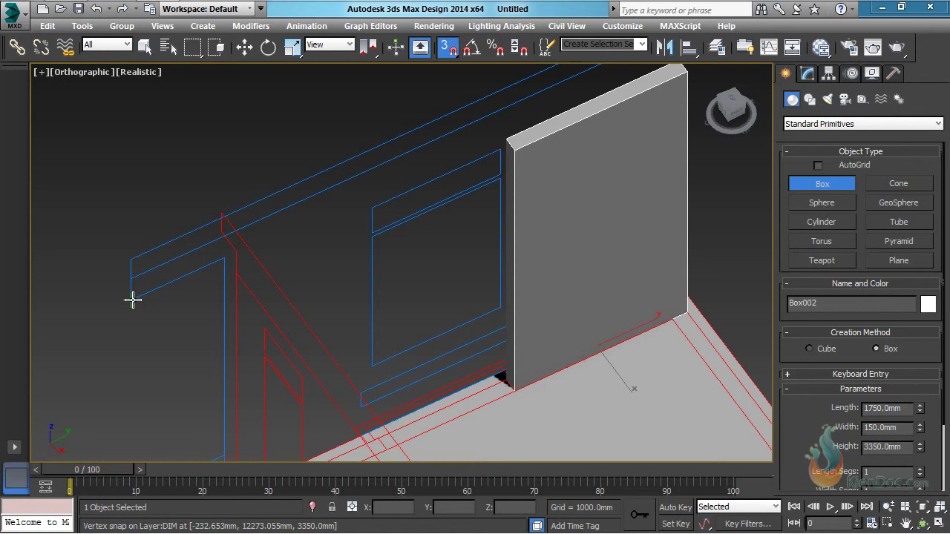
pyautogui.moveTo(132, 300); pyautogui.dragTo(137, 254, button='middle')
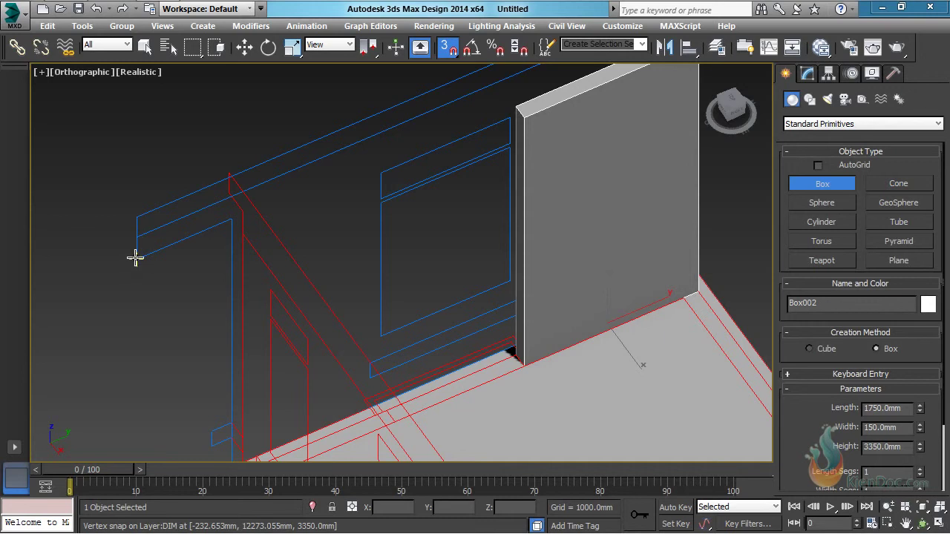
pyautogui.moveTo(447, 285); pyautogui.dragTo(473, 171, button='middle')
pyautogui.scroll(3, 521, 261)
pyautogui.moveTo(502, 277); pyautogui.dragTo(502, 329, button='middle')
pyautogui.keyDown('alt'); pyautogui.moveTo(501, 330); pyautogui.dragTo(507, 354, button='middle'); pyautogui.keyUp('alt')
pyautogui.moveTo(557, 270); pyautogui.dragTo(392, 377)
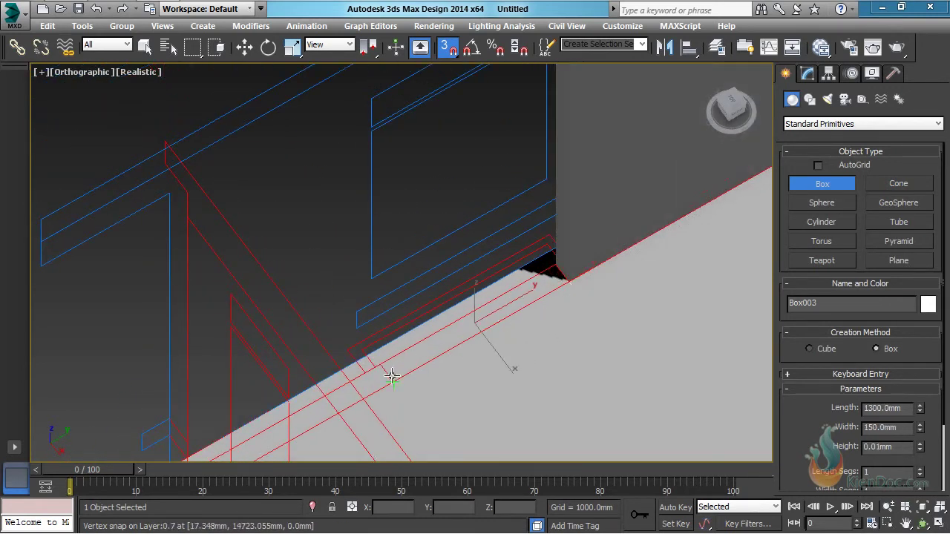
pyautogui.click(371, 281)
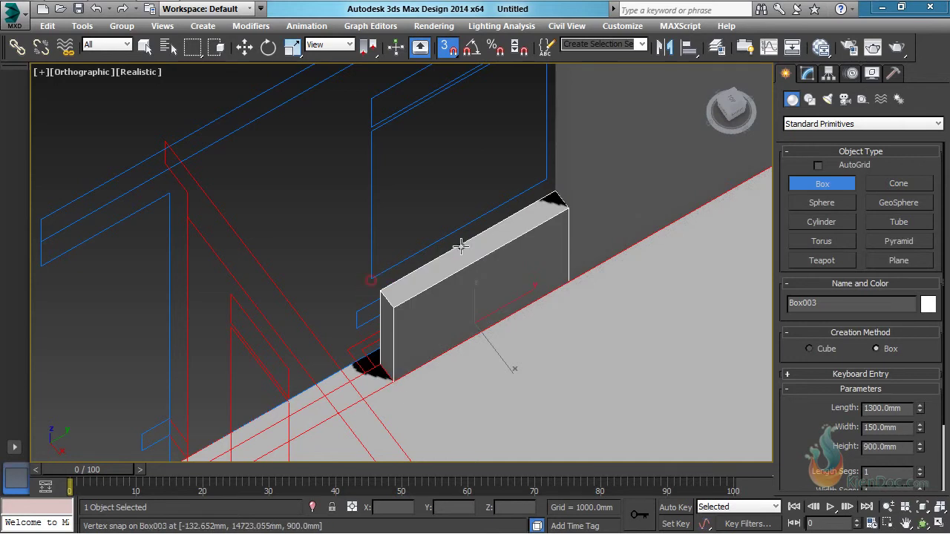
# Create a wall box 1350 mm long, 150 mm wide and 3350 mm high on the other side of the window opening
pyautogui.scroll(4, 482, 334)
pyautogui.moveTo(469, 377); pyautogui.dragTo(519, 186, button='middle')
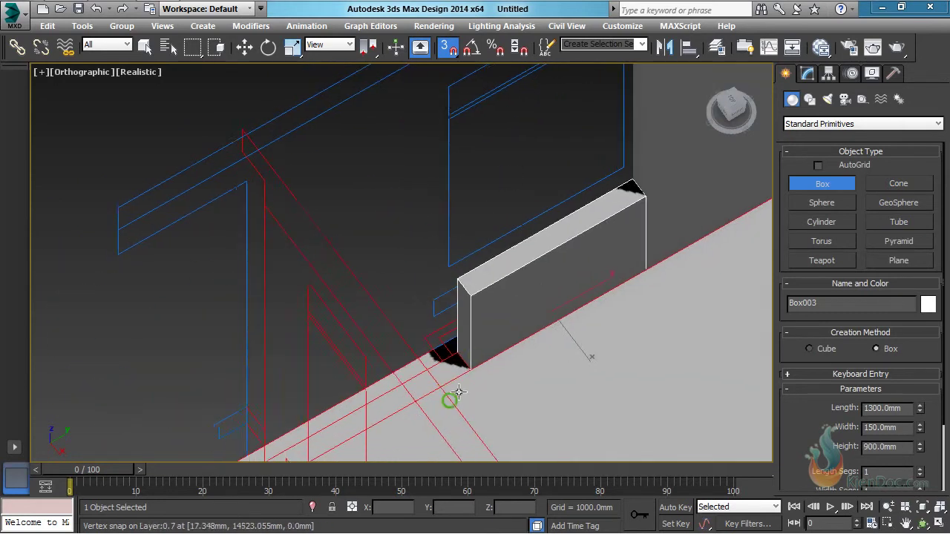
pyautogui.moveTo(452, 397); pyautogui.dragTo(498, 297, button='middle')
pyautogui.moveTo(503, 256); pyautogui.dragTo(335, 366)
pyautogui.click(170, 156)
# Create a 1300 × 150 mm box bridging the tops of the two full-height walls, with a height of -650 mm down to the window head
pyautogui.moveTo(385, 155)
pyautogui.mouseDown(button='middle')
pyautogui.moveTo(339, 257)
pyautogui.moveTo(320, 361)
pyautogui.mouseUp(button='middle')
pyautogui.moveTo(507, 190)
pyautogui.mouseDown(button='middle')
pyautogui.moveTo(403, 265)
pyautogui.moveTo(540, 225)
pyautogui.mouseUp(button='middle')
pyautogui.scroll(-2, 433, 237)
pyautogui.moveTo(307, 223); pyautogui.dragTo(420, 256, button='middle')
pyautogui.scroll(2, 356, 243)
pyautogui.moveTo(349, 246); pyautogui.dragTo(384, 254, button='middle')
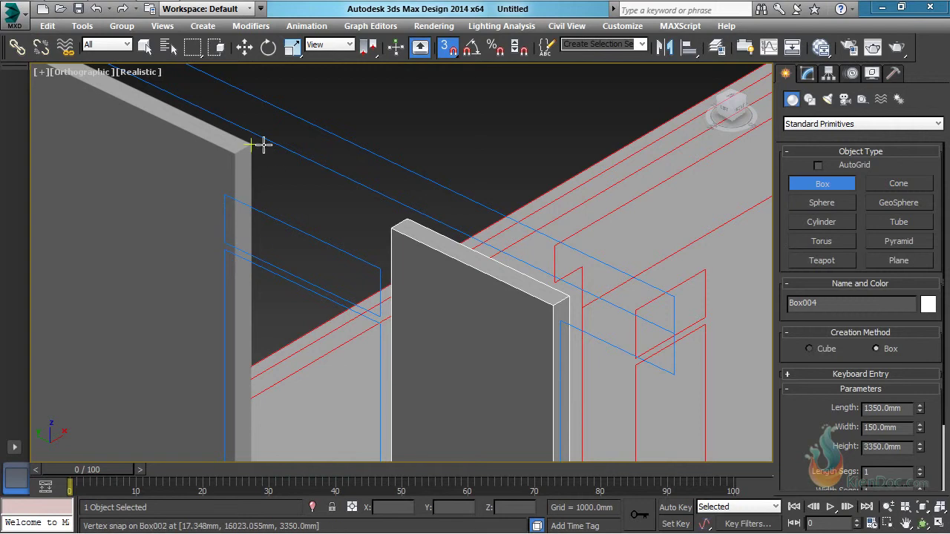
pyautogui.moveTo(258, 144); pyautogui.dragTo(388, 223)
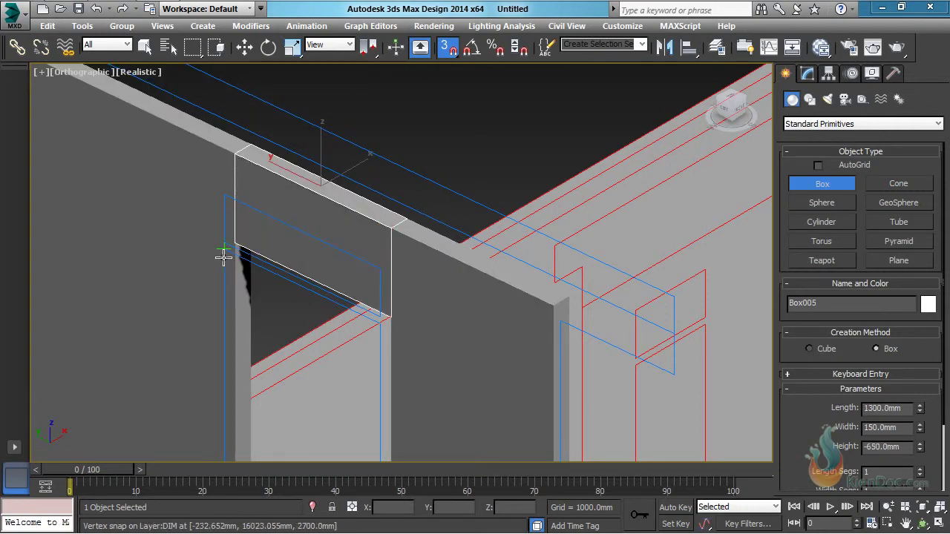
pyautogui.click(224, 250)
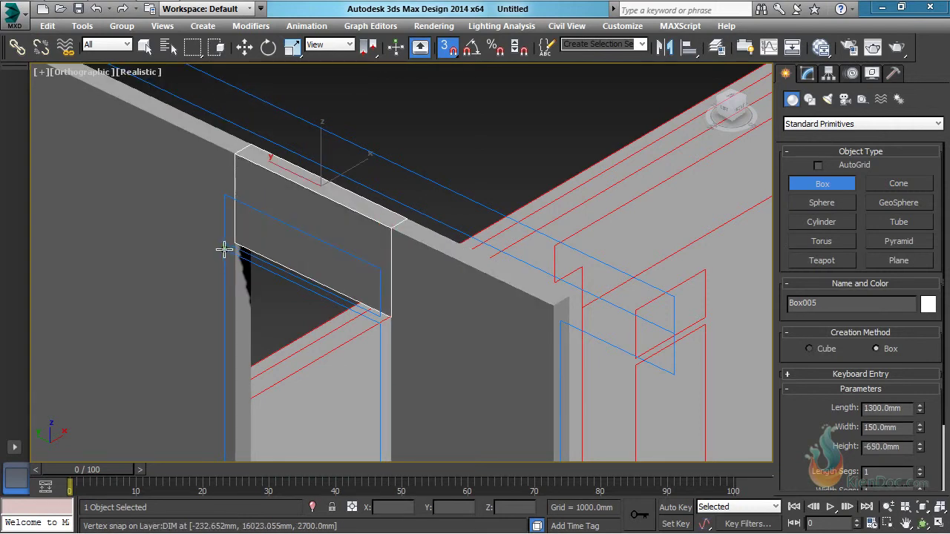
# Convert the box above the window to an Editable Poly and select its four top vertices
pyautogui.press('w')
pyautogui.rightClick(325, 216)
pyautogui.moveTo(393, 346)
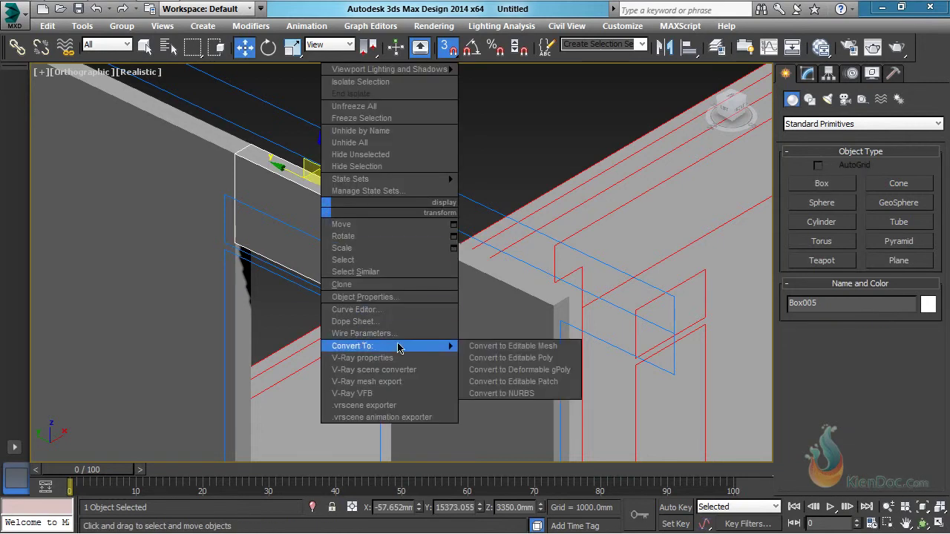
pyautogui.click(547, 359)
pyautogui.press('1')
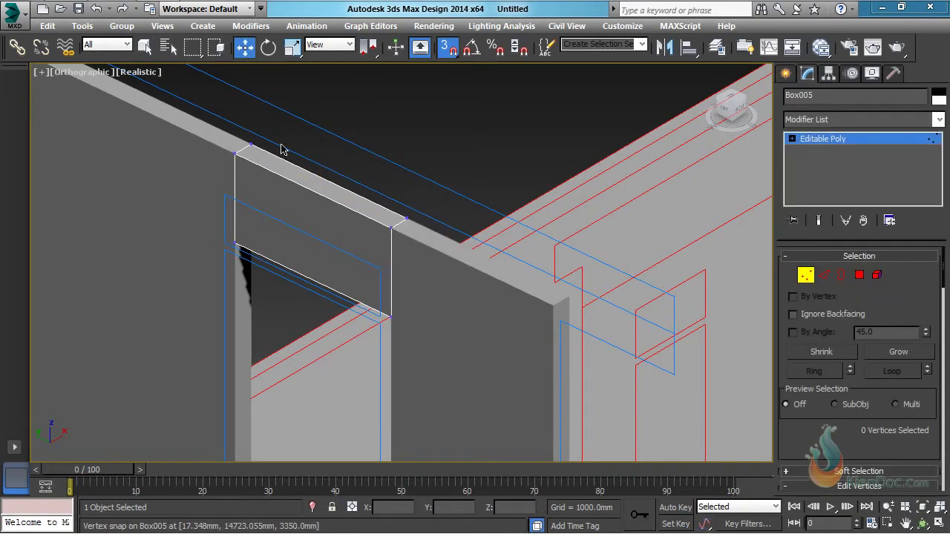
pyautogui.moveTo(355, 186); pyautogui.dragTo(357, 184)
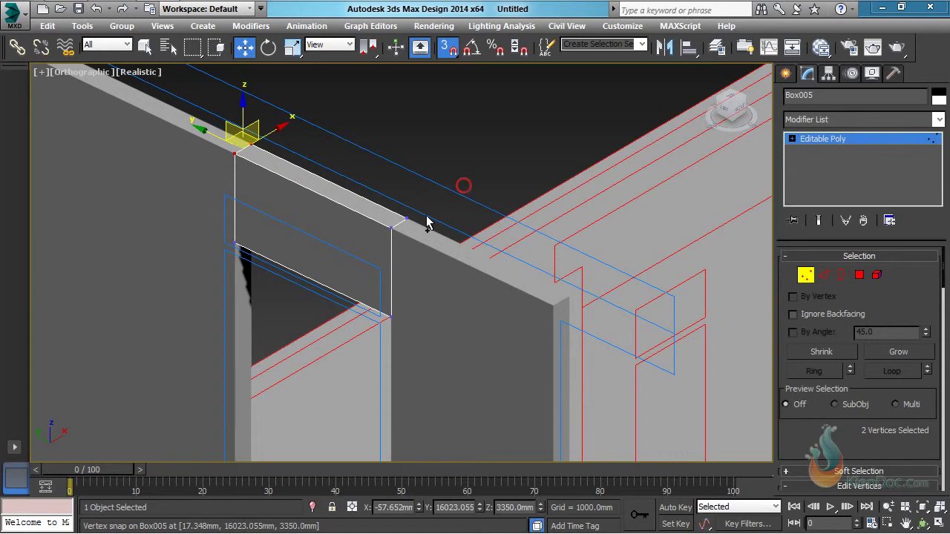
pyautogui.keyDown('ctrl'); pyautogui.moveTo(462, 182); pyautogui.dragTo(374, 239); pyautogui.keyUp('ctrl')
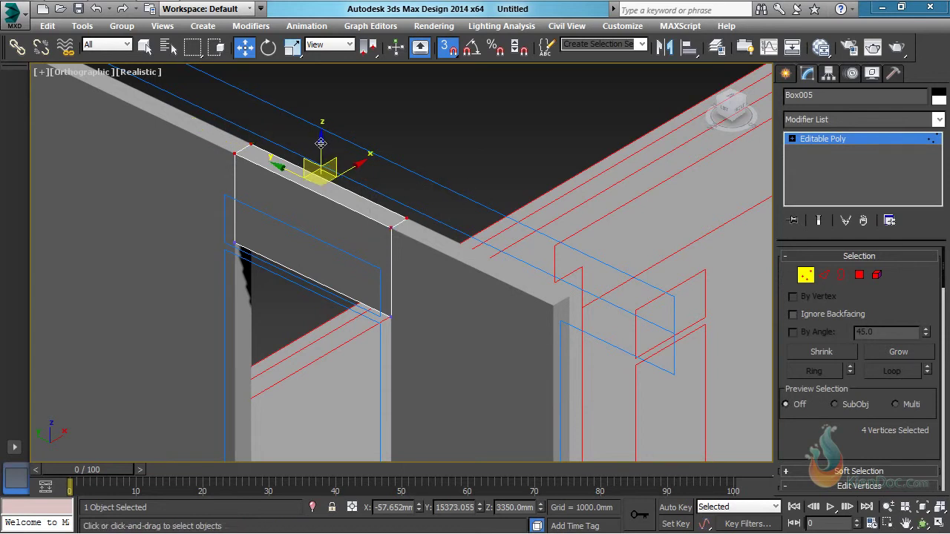
# Lower the four top vertices of the box above the window to Z 2750.59 mm, making a thin bar, and leave vertex editing
pyautogui.moveTo(319, 141); pyautogui.dragTo(225, 236)
pyautogui.scroll(6, 225, 236)
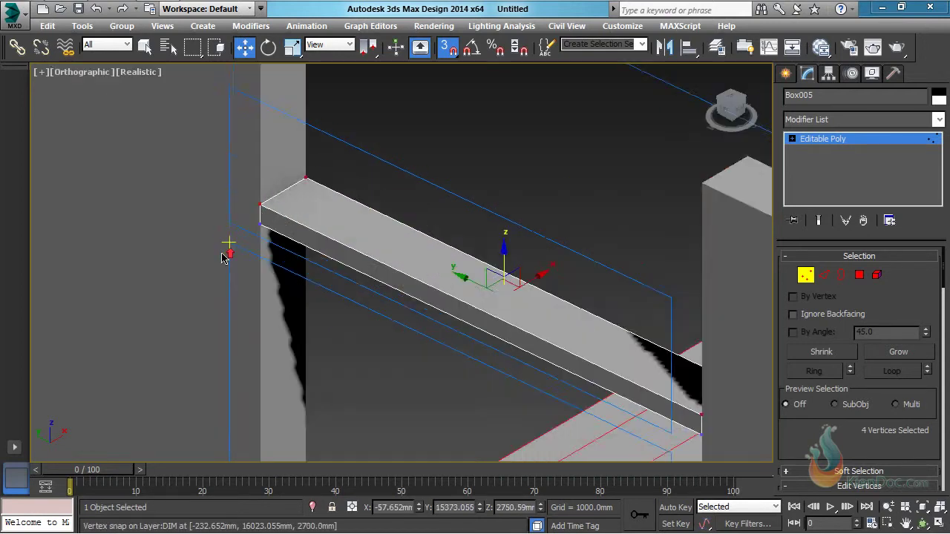
pyautogui.scroll(-5, 401, 193)
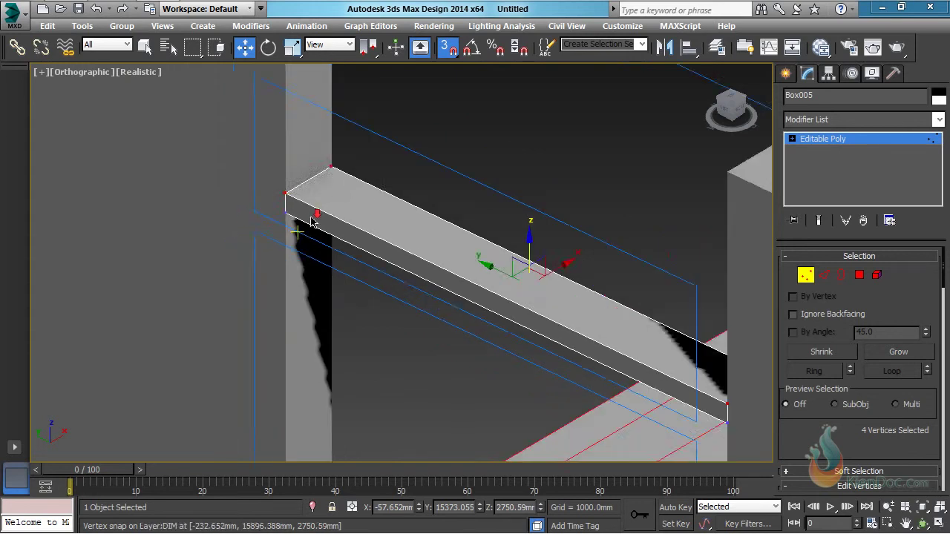
pyautogui.click(804, 276)
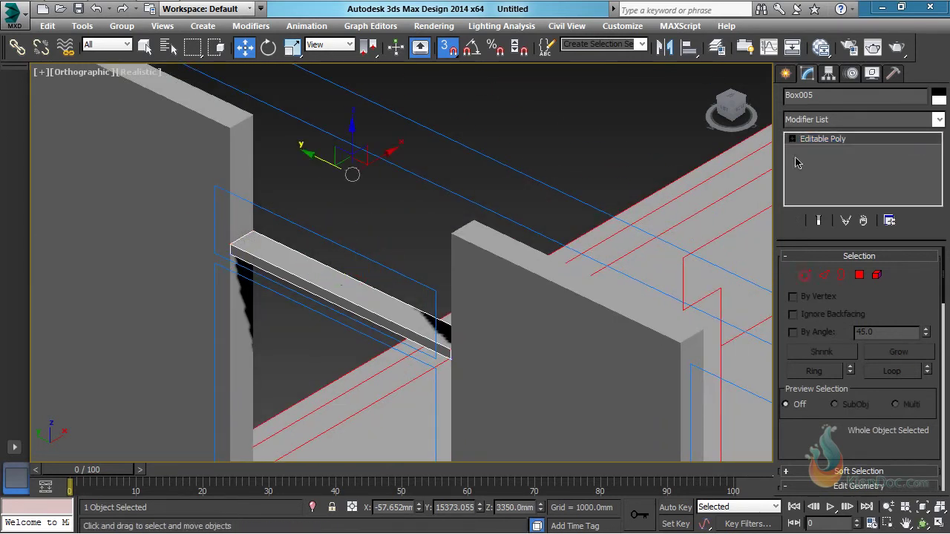
# Create a 1300 × 150 mm box between the wall tops above the window, 249.41 mm deep downwards
pyautogui.click(785, 74)
pyautogui.click(821, 189)
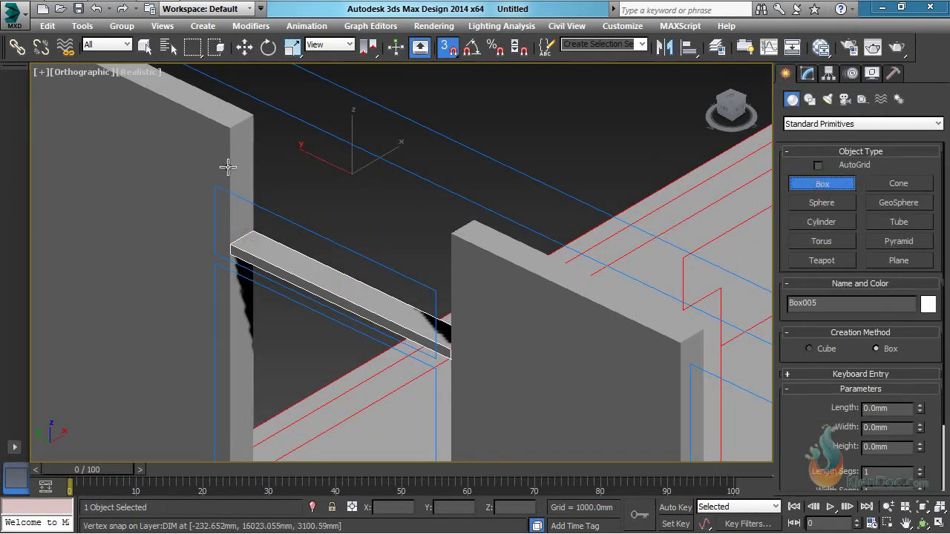
pyautogui.moveTo(228, 166); pyautogui.dragTo(205, 176, button='middle')
pyautogui.moveTo(231, 126)
pyautogui.mouseDown()
pyautogui.moveTo(355, 233)
pyautogui.moveTo(421, 246)
pyautogui.mouseUp()
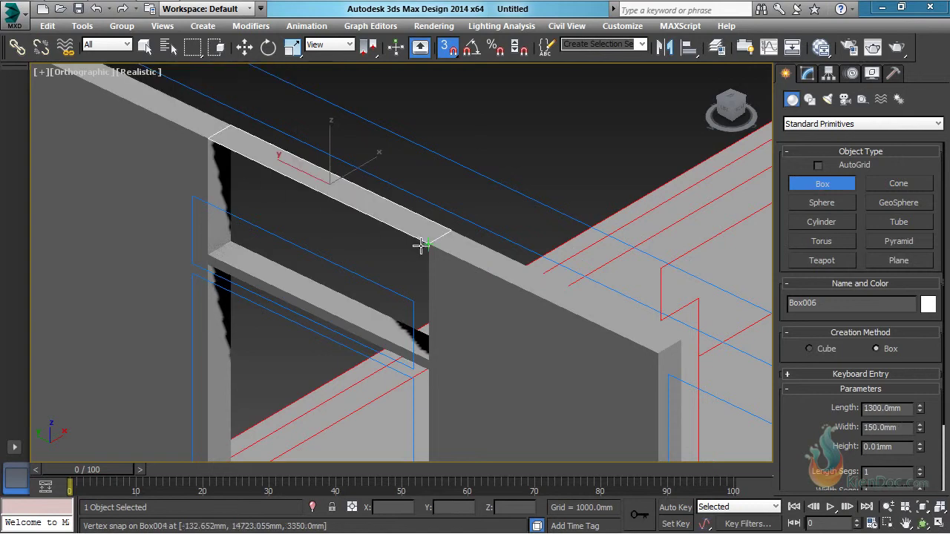
pyautogui.click(187, 198)
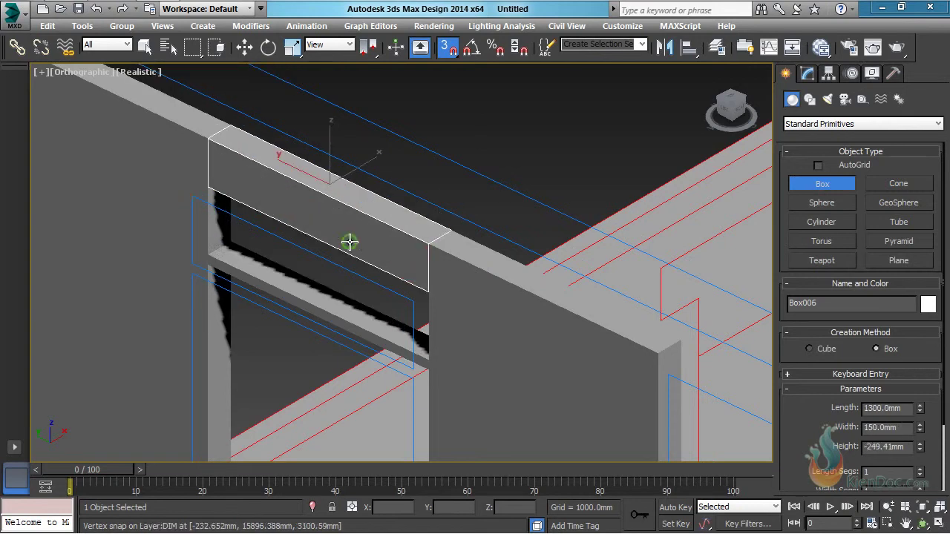
# Switch the viewport display style to Shaded
pyautogui.scroll(-2, 350, 242)
pyautogui.moveTo(349, 242); pyautogui.dragTo(363, 209, button='middle')
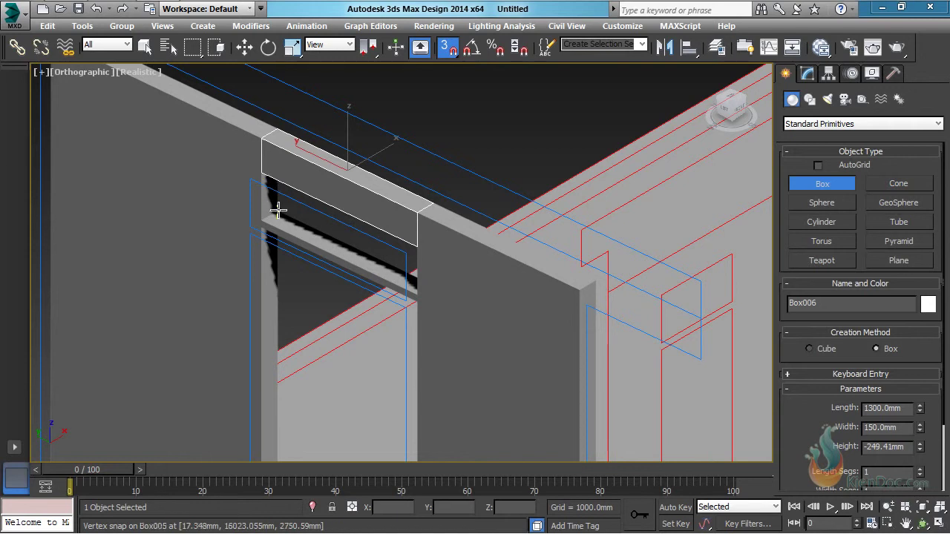
pyautogui.click(143, 77)
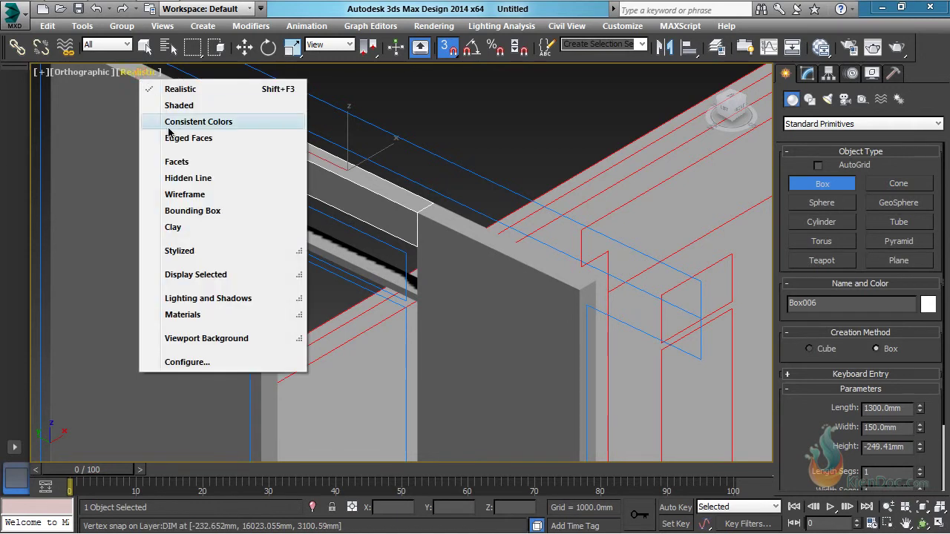
pyautogui.click(179, 105)
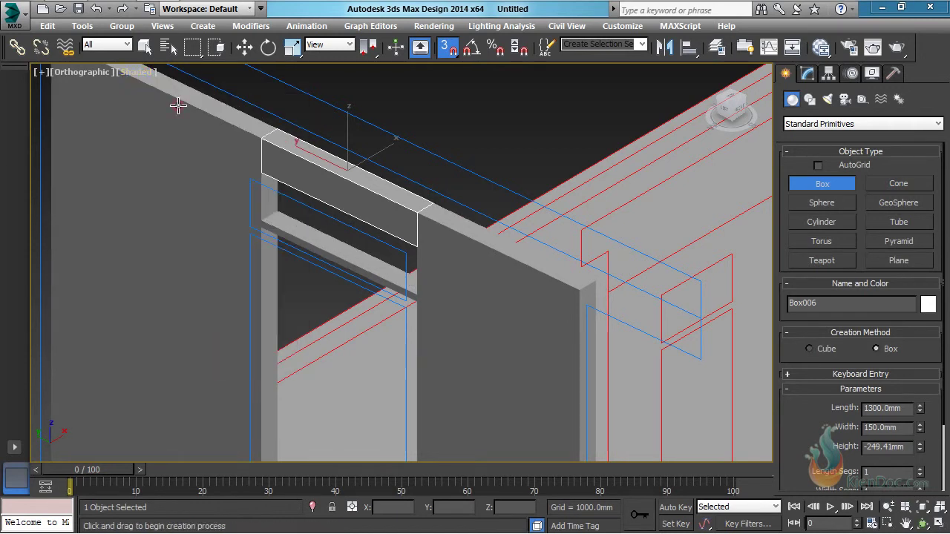
# Create the long wall box along the slab's rear edge, 7200 mm wide, 150 mm thick and 3350 mm high
pyautogui.moveTo(432, 416)
pyautogui.mouseDown(button='middle')
pyautogui.moveTo(261, 343)
pyautogui.moveTo(274, 213)
pyautogui.moveTo(257, 196)
pyautogui.mouseUp(button='middle')
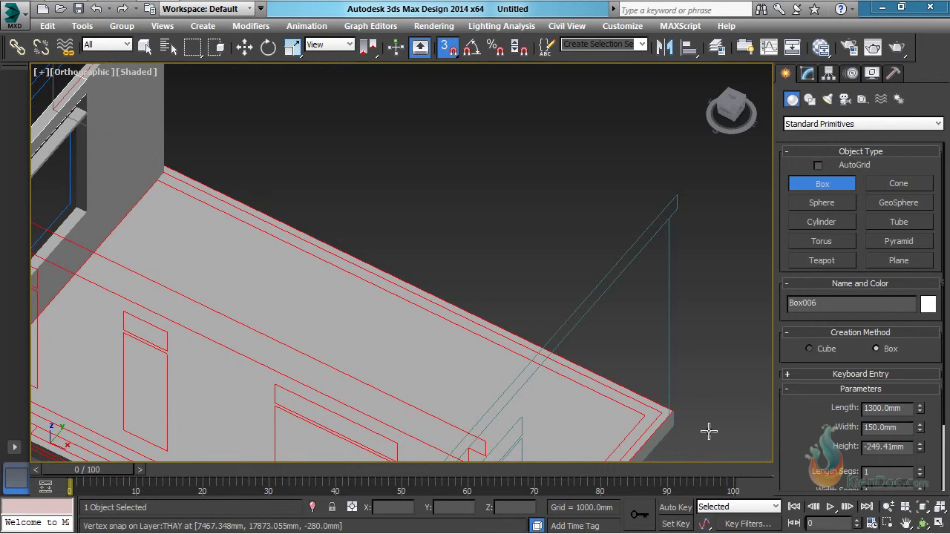
pyautogui.moveTo(396, 297); pyautogui.dragTo(408, 335, button='middle')
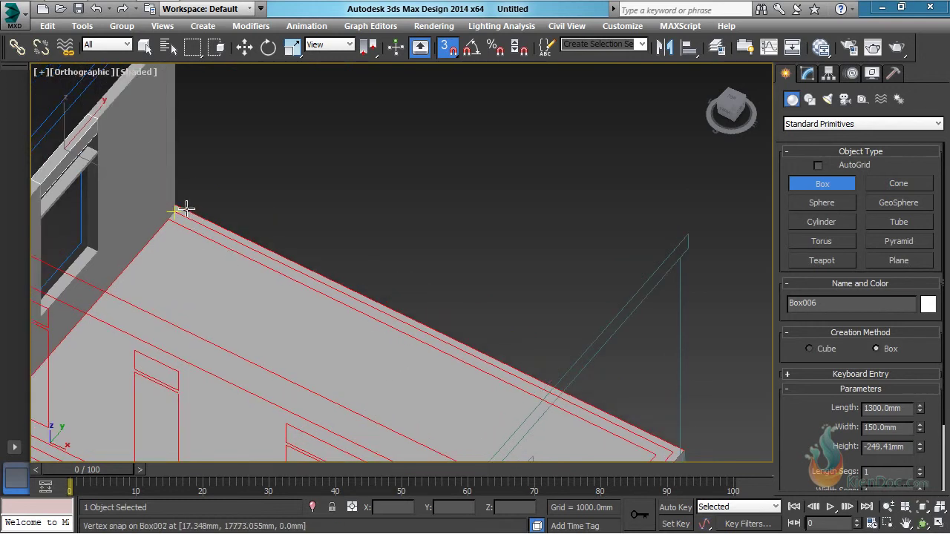
pyautogui.moveTo(177, 213); pyautogui.dragTo(654, 453)
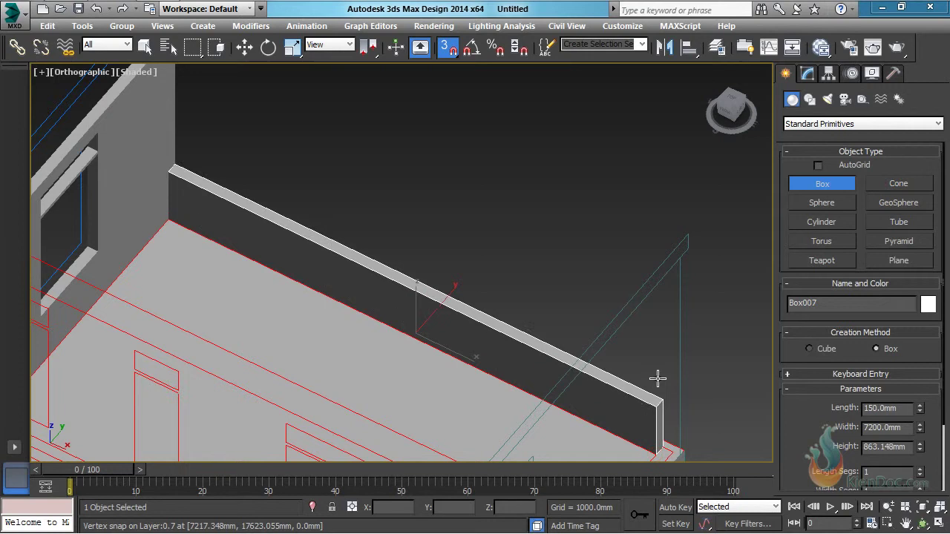
pyautogui.click(275, 183)
pyautogui.moveTo(275, 183); pyautogui.dragTo(372, 346, button='middle')
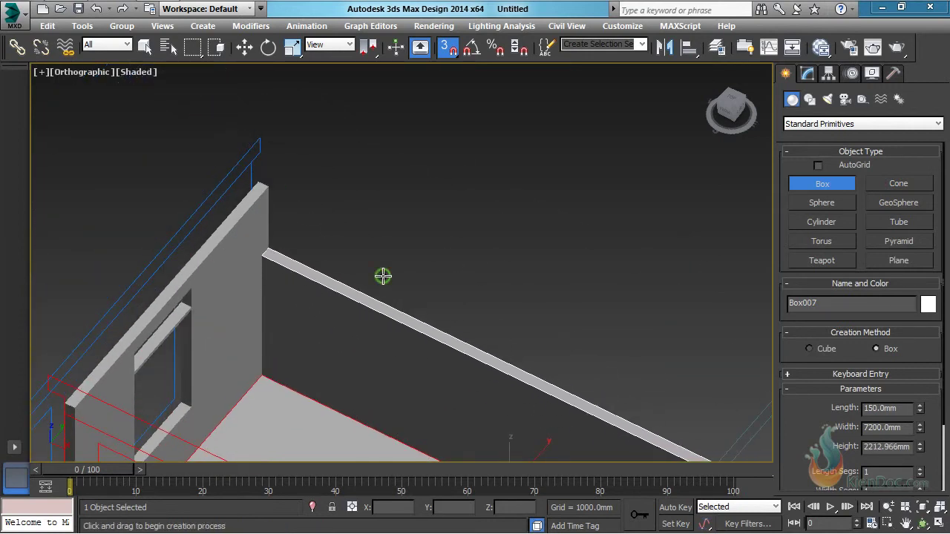
pyautogui.moveTo(383, 275); pyautogui.dragTo(545, 164, button='middle')
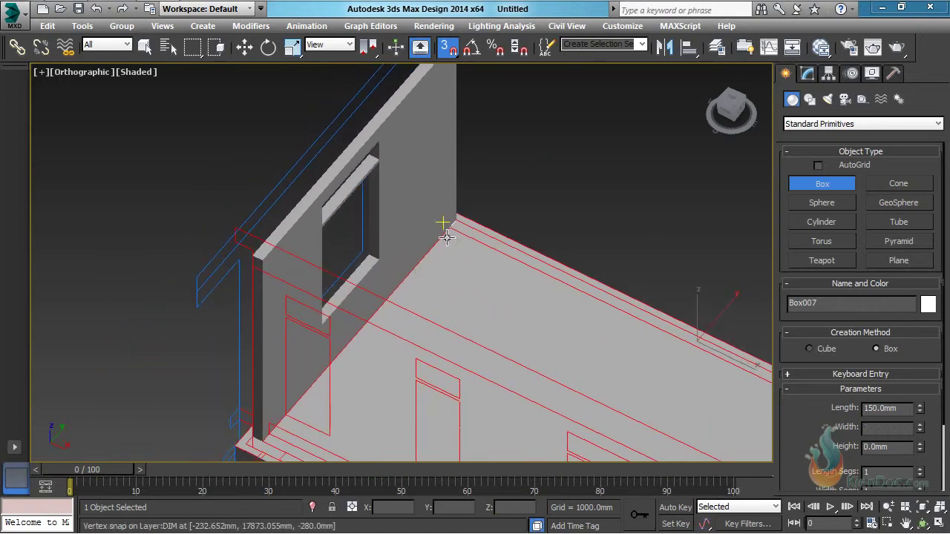
pyautogui.click(205, 307)
pyautogui.moveTo(518, 231); pyautogui.dragTo(262, 201, button='middle')
pyautogui.scroll(-2, 275, 209)
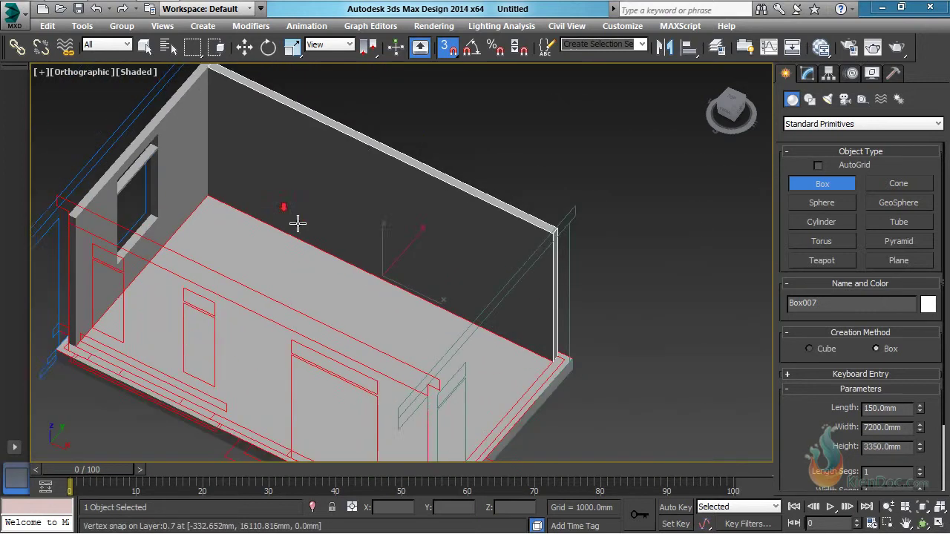
# Create a 300 × 150 mm corner column box beside the side doorway, 3350 mm high to match the existing wall top
pyautogui.moveTo(317, 252); pyautogui.dragTo(357, 236, button='middle')
pyautogui.keyDown('alt'); pyautogui.moveTo(229, 263); pyautogui.dragTo(472, 355, button='middle'); pyautogui.keyUp('alt')
pyautogui.scroll(2, 432, 293)
pyautogui.moveTo(507, 294); pyautogui.dragTo(352, 303, button='middle')
pyautogui.keyDown('alt'); pyautogui.moveTo(432, 308); pyautogui.dragTo(490, 299, button='middle'); pyautogui.keyUp('alt')
pyautogui.moveTo(367, 235); pyautogui.dragTo(405, 402, button='middle')
pyautogui.scroll(3, 422, 376)
pyautogui.moveTo(421, 365); pyautogui.dragTo(489, 347, button='middle')
pyautogui.moveTo(489, 347); pyautogui.dragTo(466, 369)
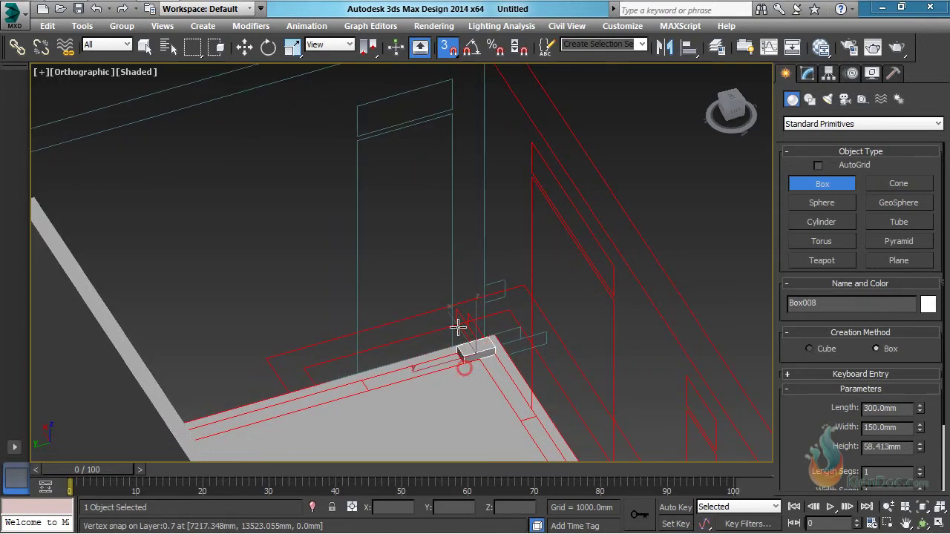
pyautogui.scroll(-2, 454, 215)
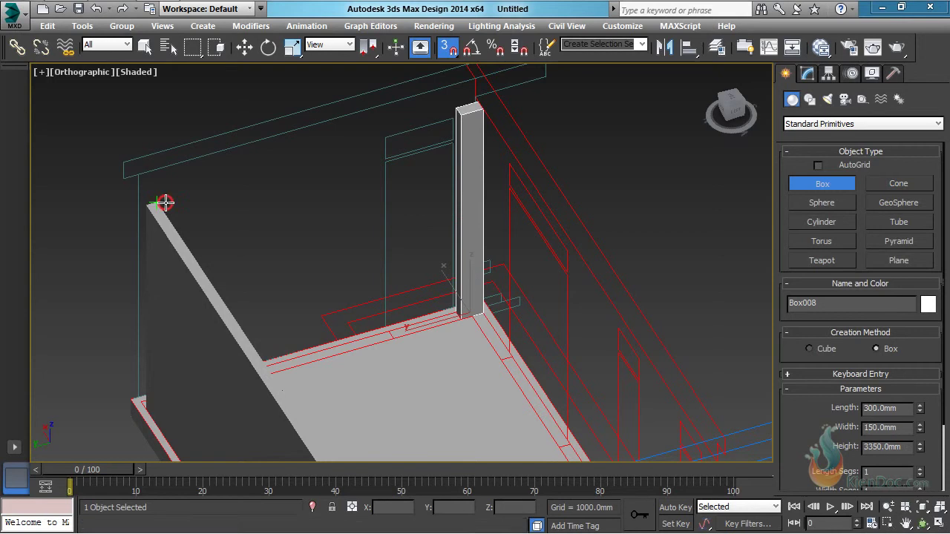
# Create a side wall box from the doorway to the rear wall, 3340 mm long, 150 mm thick and 3350 mm high
pyautogui.scroll(3, 422, 340)
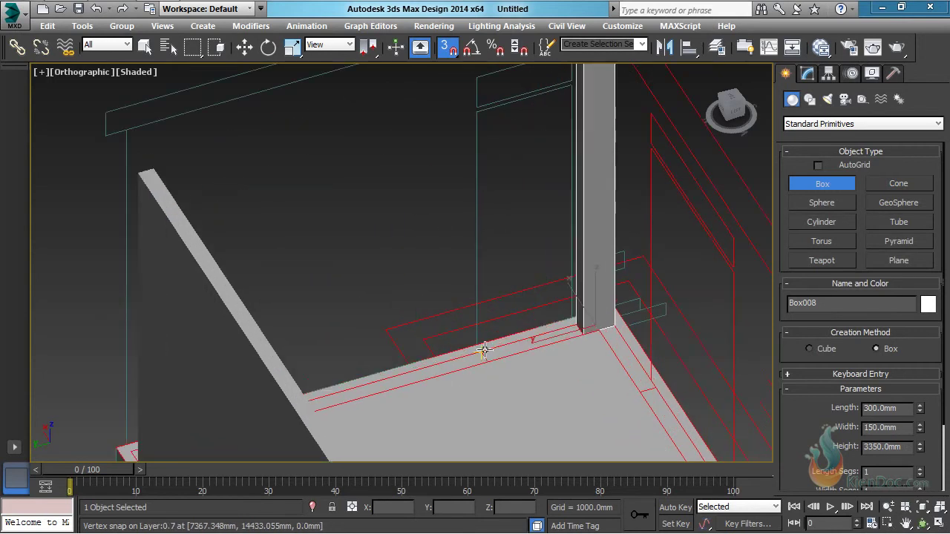
pyautogui.moveTo(484, 349); pyautogui.dragTo(535, 286, button='middle')
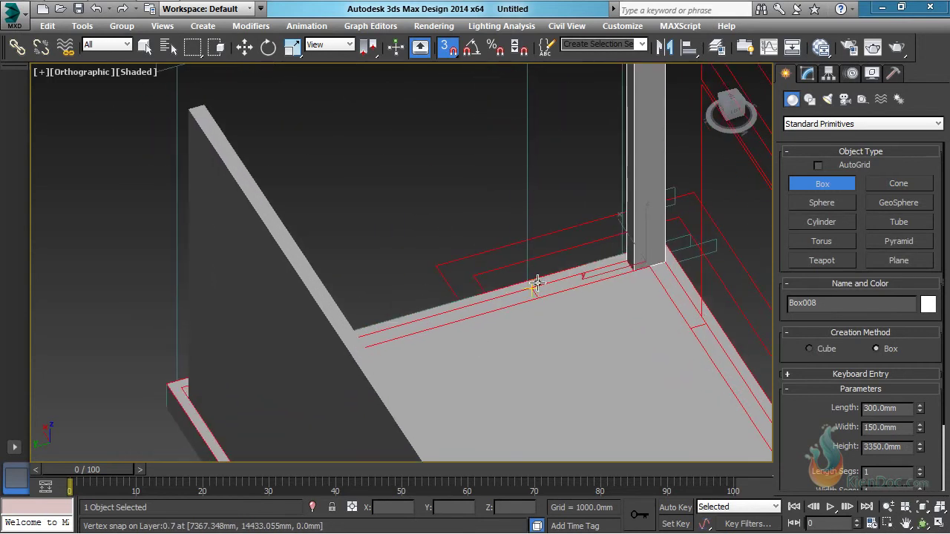
pyautogui.moveTo(538, 283); pyautogui.dragTo(187, 399)
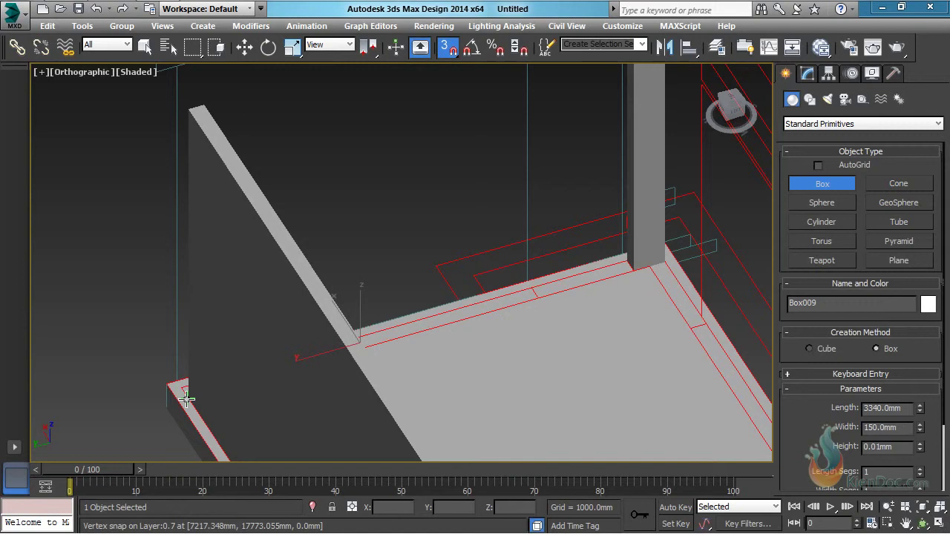
pyautogui.click(190, 109)
# Create a 910 × 150 mm box bridging the column and side wall tops, extending down to the opening head in the elevation
pyautogui.moveTo(429, 165); pyautogui.dragTo(320, 334, button='middle')
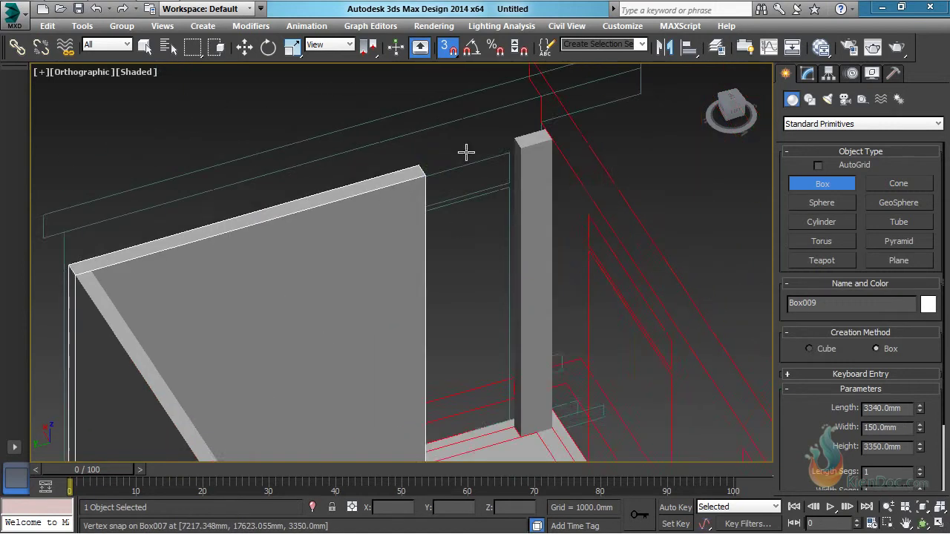
pyautogui.scroll(1, 466, 153)
pyautogui.moveTo(473, 179); pyautogui.dragTo(444, 215, button='middle')
pyautogui.scroll(2, 499, 191)
pyautogui.scroll(-3, 564, 191)
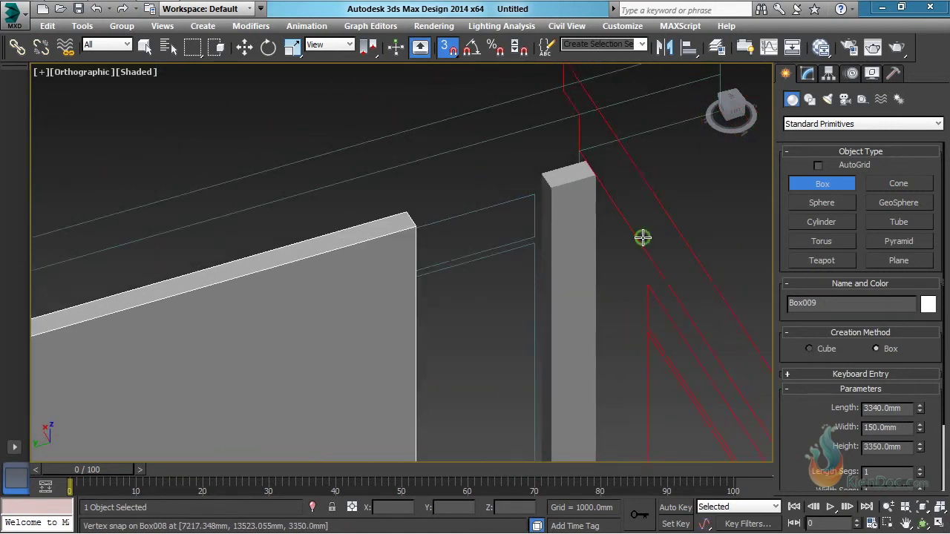
pyautogui.keyDown('alt'); pyautogui.moveTo(643, 237); pyautogui.dragTo(388, 238, button='middle'); pyautogui.keyUp('alt')
pyautogui.moveTo(282, 271); pyautogui.dragTo(591, 218, button='middle')
pyautogui.moveTo(272, 291); pyautogui.dragTo(484, 150, button='middle')
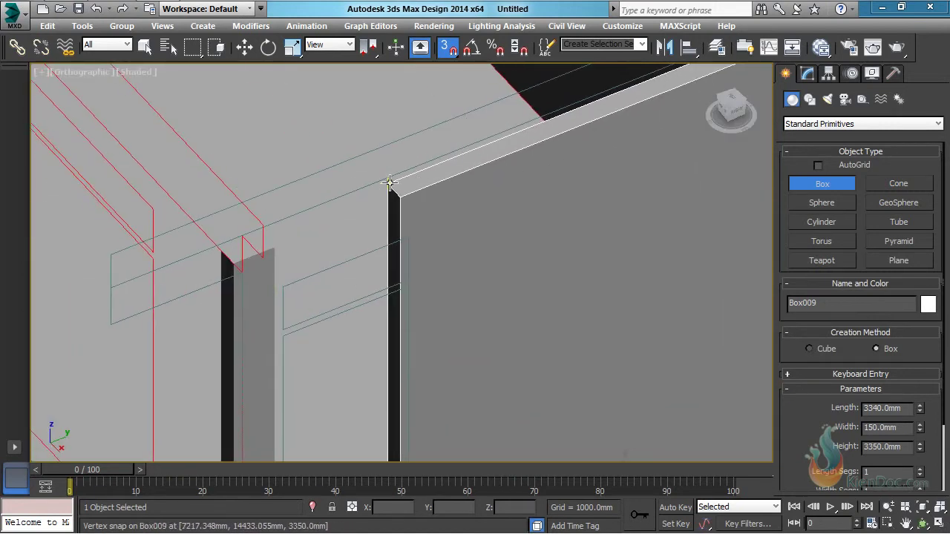
pyautogui.moveTo(388, 184); pyautogui.dragTo(272, 245)
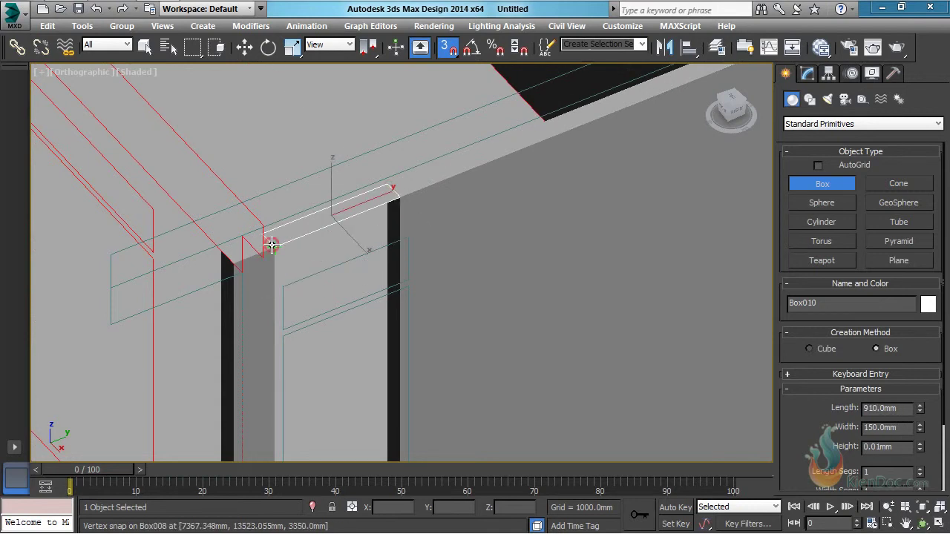
pyautogui.click(416, 295)
# Convert the box above the side doorway to an Editable Poly and select its four top vertices
pyautogui.press('w')
pyautogui.rightClick(347, 230)
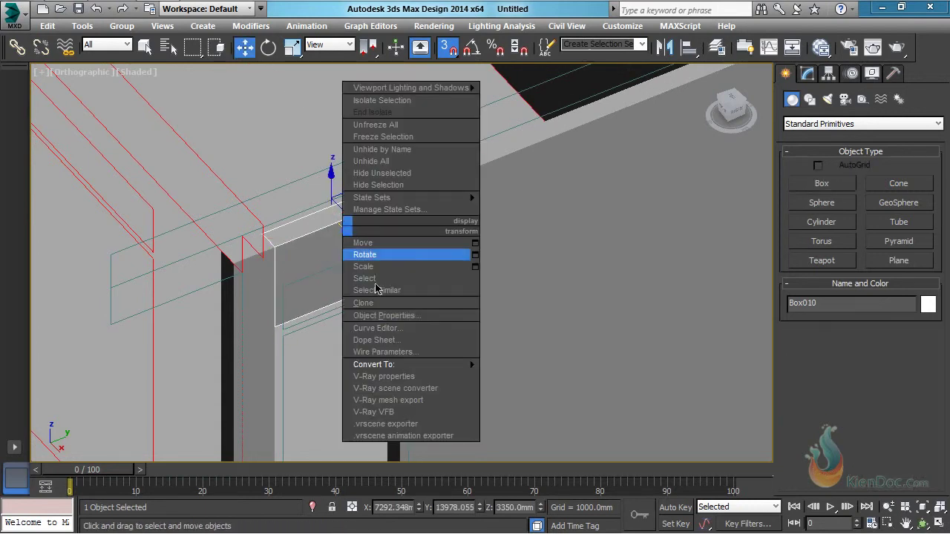
pyautogui.moveTo(386, 363)
pyautogui.click(559, 371)
pyautogui.moveTo(358, 257); pyautogui.dragTo(334, 211, button='middle')
pyautogui.press('1')
pyautogui.moveTo(518, 141); pyautogui.dragTo(277, 222)
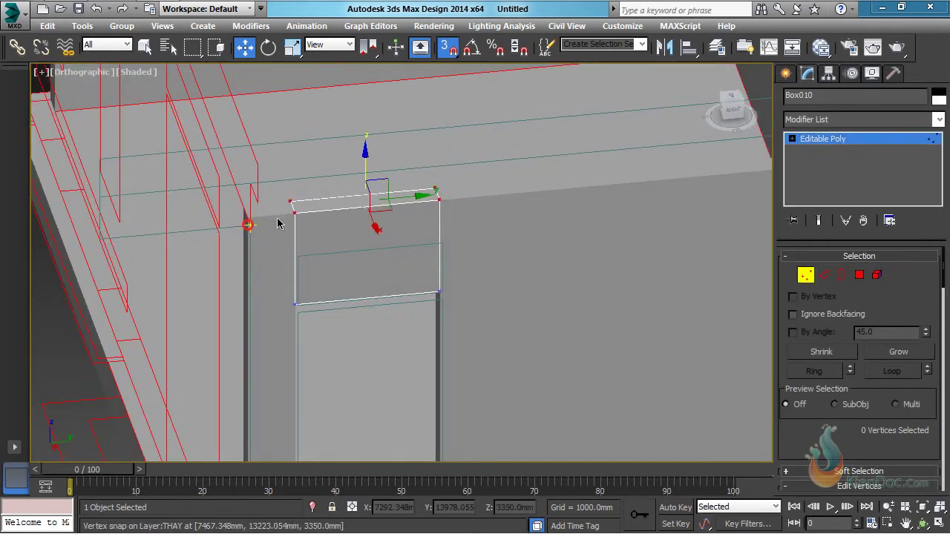
# Lower the doorway box's four top vertices to Z 2750.59 mm and leave vertex editing
pyautogui.scroll(3, 331, 212)
pyautogui.moveTo(413, 183); pyautogui.dragTo(558, 371)
pyautogui.click(805, 275)
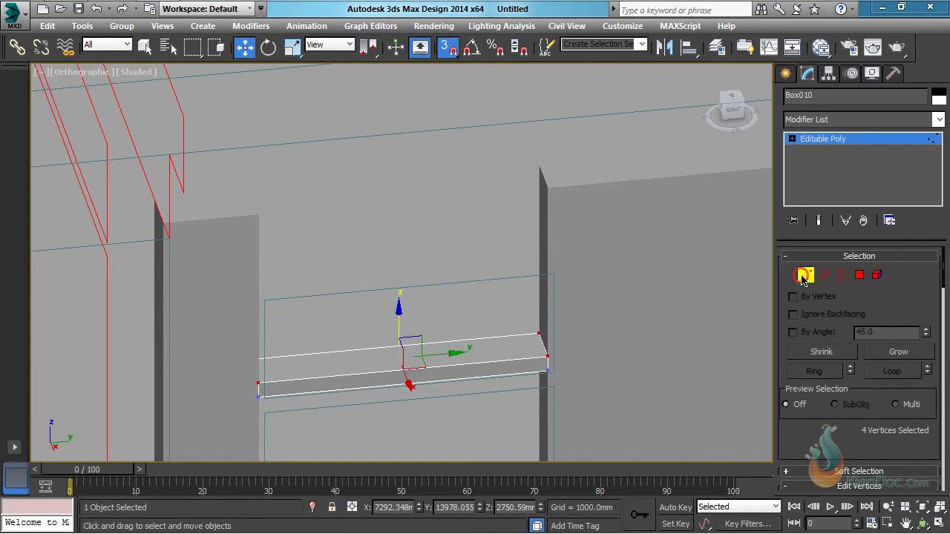
# Turn on edged faces and create a 910 × 150 mm box between the wall tops above the doorway, 249.411 mm deep downwards
pyautogui.click(785, 72)
pyautogui.click(815, 184)
pyautogui.moveTo(396, 245); pyautogui.dragTo(349, 155, button='middle')
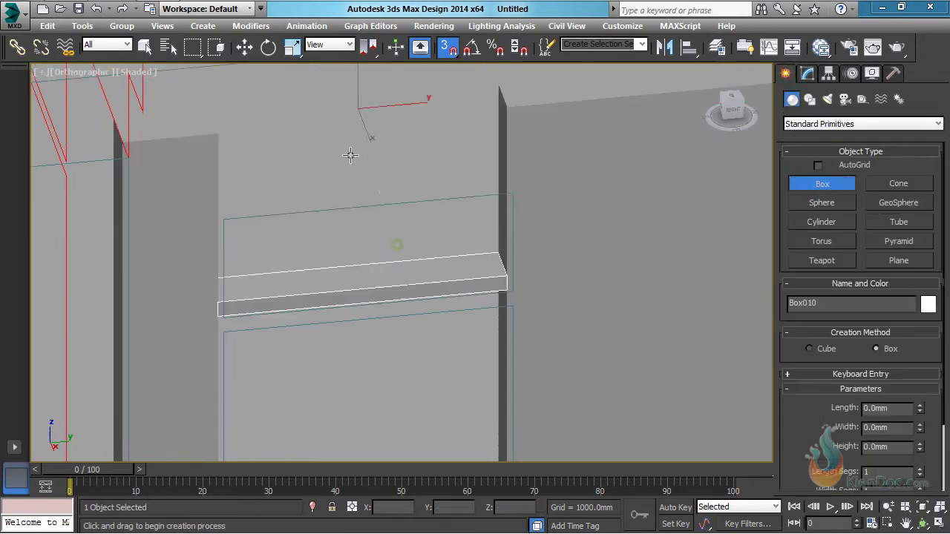
pyautogui.scroll(-3, 352, 155)
pyautogui.keyDown('alt'); pyautogui.moveTo(388, 197); pyautogui.dragTo(430, 215, button='middle'); pyautogui.keyUp('alt')
pyautogui.moveTo(395, 181); pyautogui.dragTo(439, 309, button='middle')
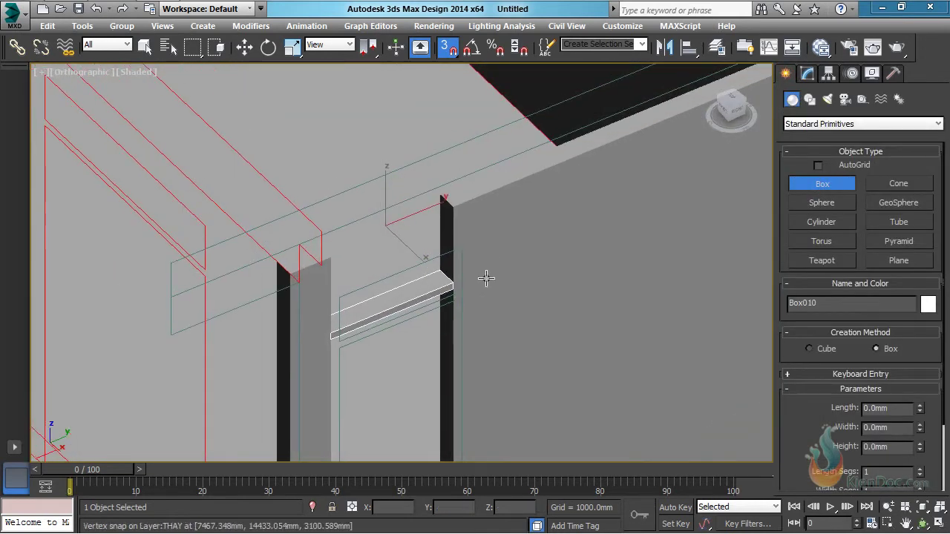
pyautogui.press('F4')
pyautogui.moveTo(504, 268); pyautogui.dragTo(528, 268, button='middle')
pyautogui.scroll(2, 529, 268)
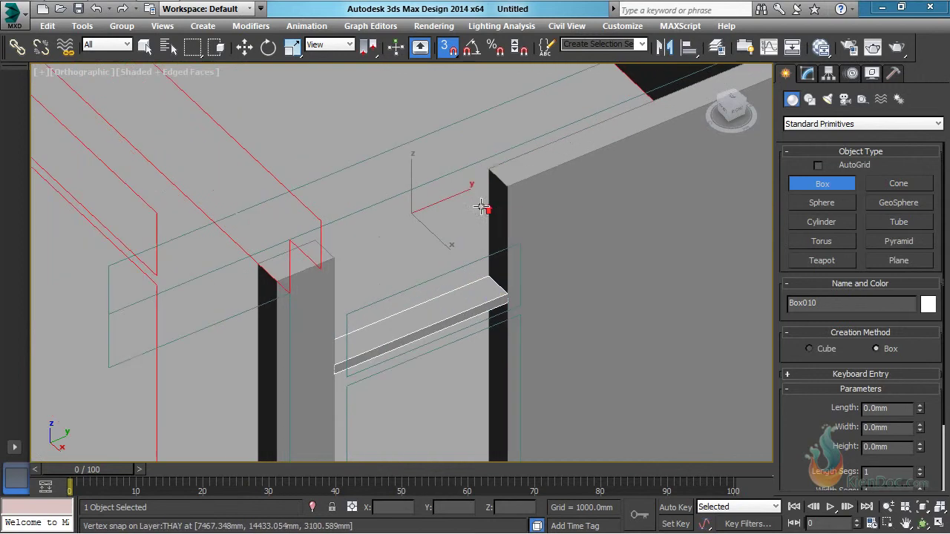
pyautogui.moveTo(484, 190); pyautogui.dragTo(328, 259)
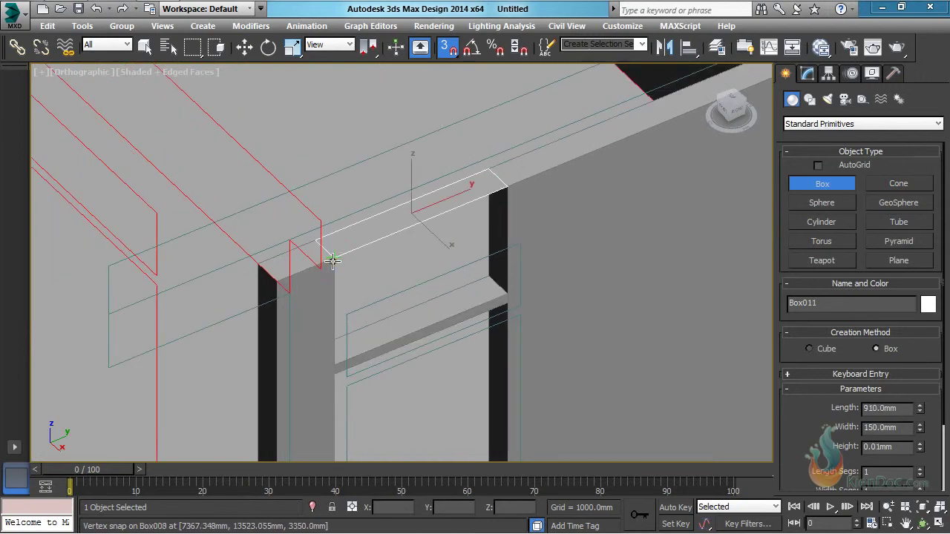
pyautogui.scroll(-10, 466, 253)
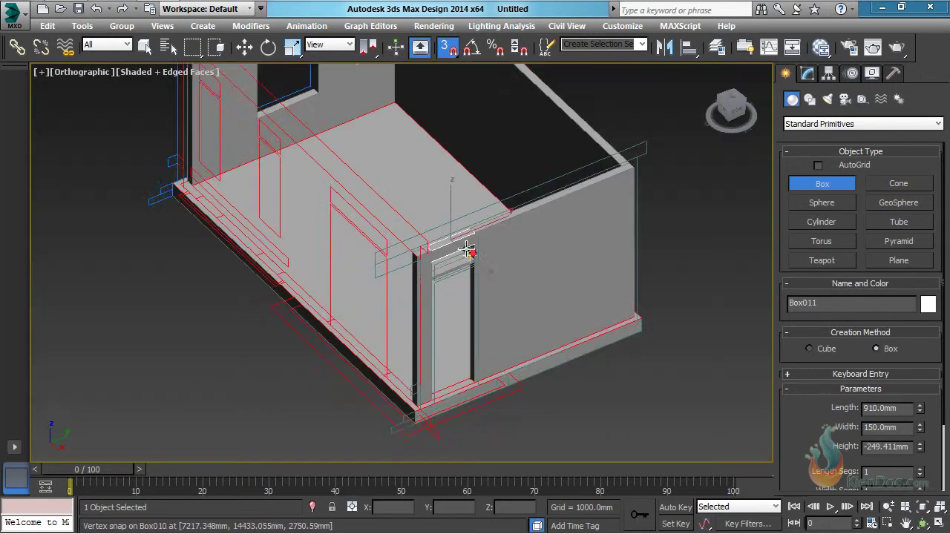
# Create a 150 × 492.86 mm box, 3350 mm high, starting the open front wall at the corner beside the windowed end wall
pyautogui.scroll(6, 562, 250)
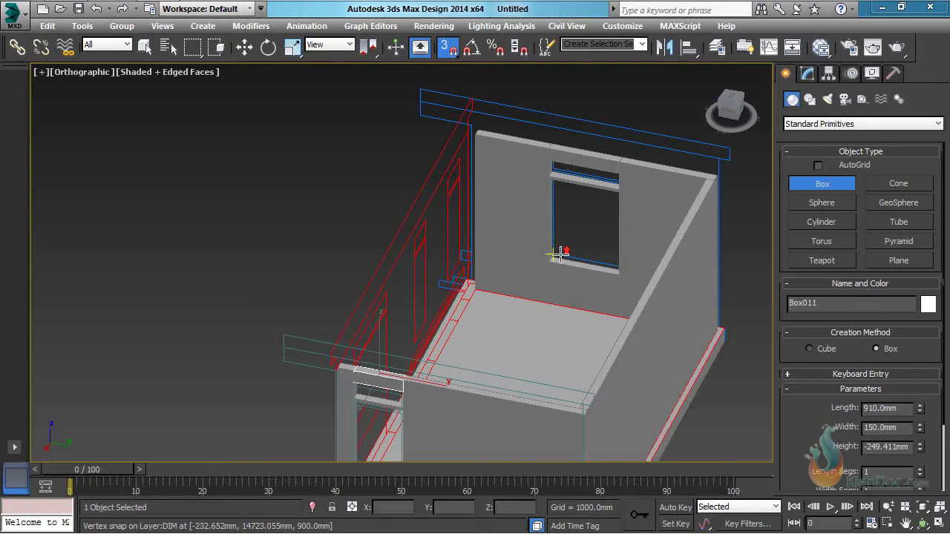
pyautogui.scroll(4, 550, 241)
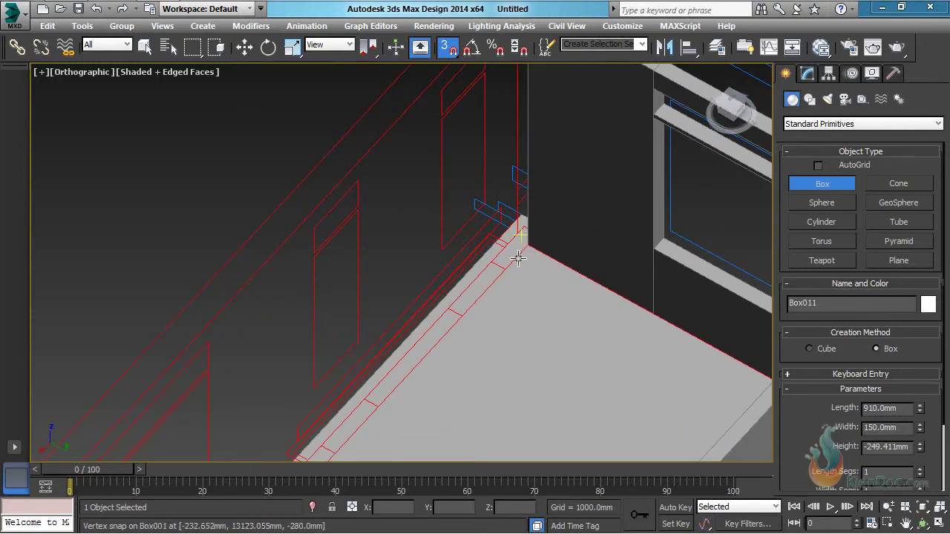
pyautogui.moveTo(520, 259); pyautogui.dragTo(518, 280, button='middle')
pyautogui.moveTo(523, 245); pyautogui.dragTo(515, 285)
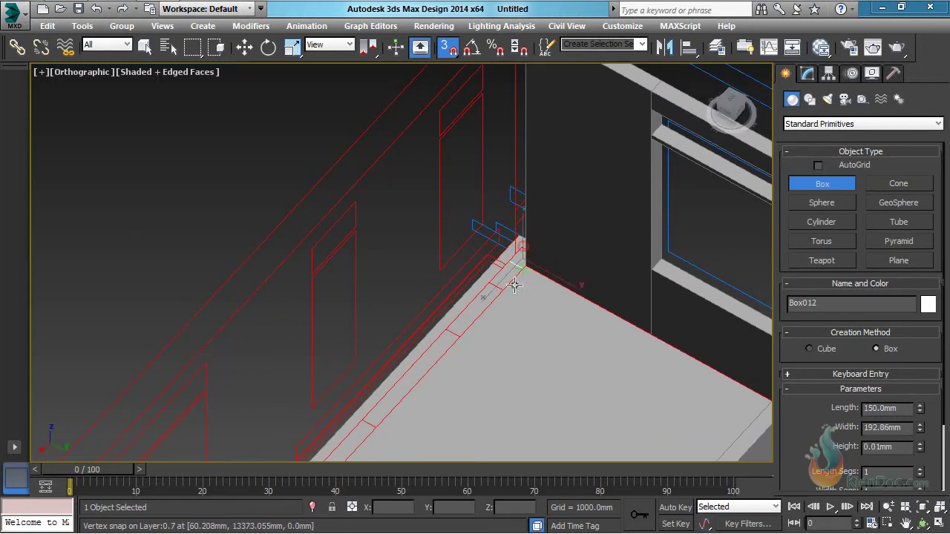
pyautogui.scroll(-2, 505, 288)
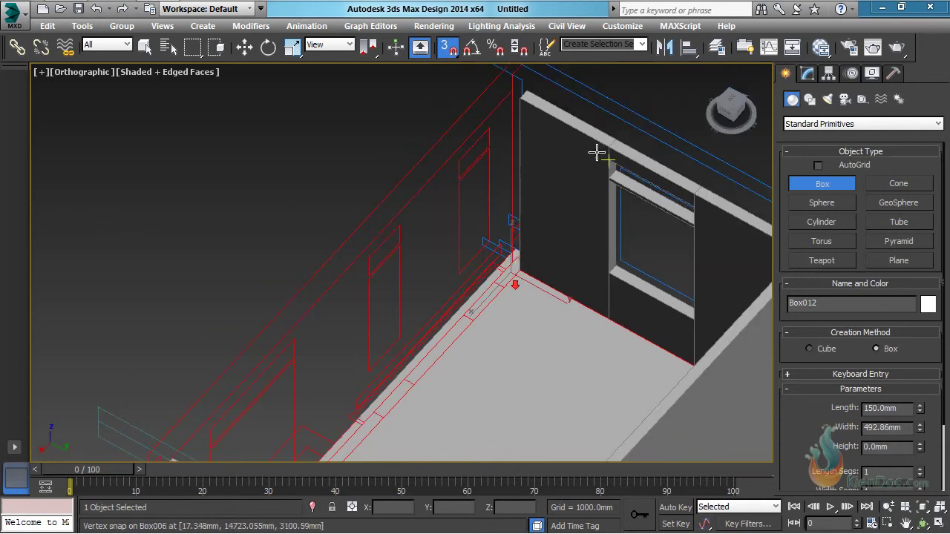
pyautogui.click(607, 149)
pyautogui.moveTo(490, 200); pyautogui.dragTo(502, 253, button='middle')
pyautogui.scroll(2, 514, 332)
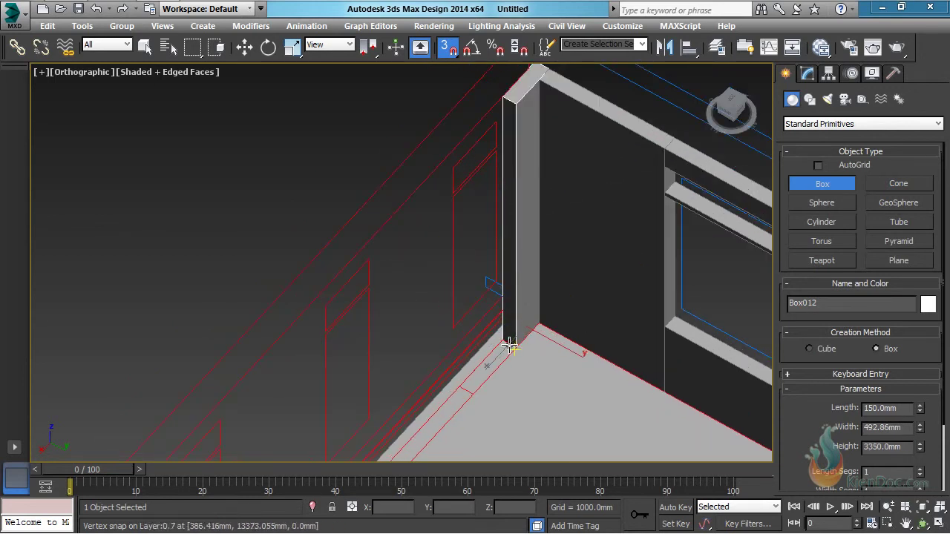
# Create a 150 × 650 mm box, 900 mm high, as the window sill wall beside the corner pier
pyautogui.moveTo(505, 341); pyautogui.dragTo(482, 387)
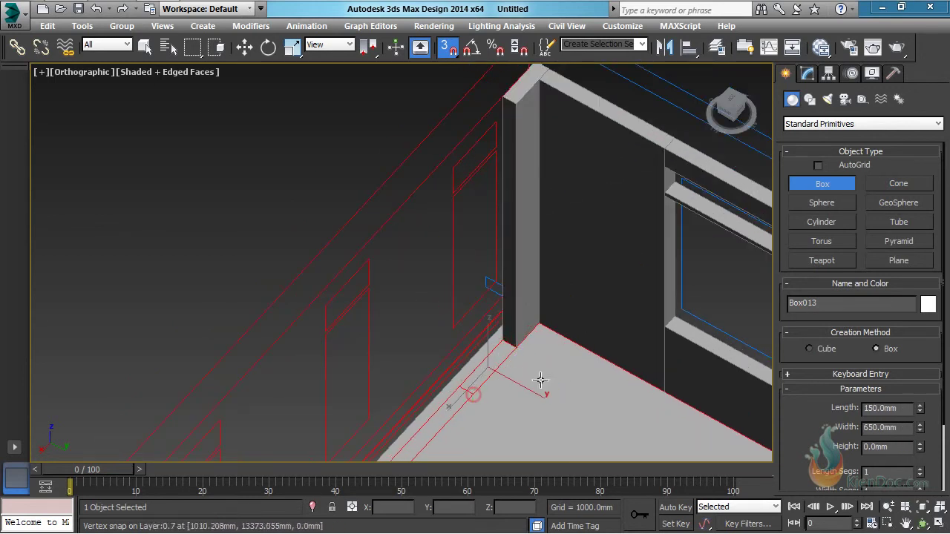
pyautogui.click(664, 326)
pyautogui.moveTo(499, 213); pyautogui.dragTo(499, 252, button='middle')
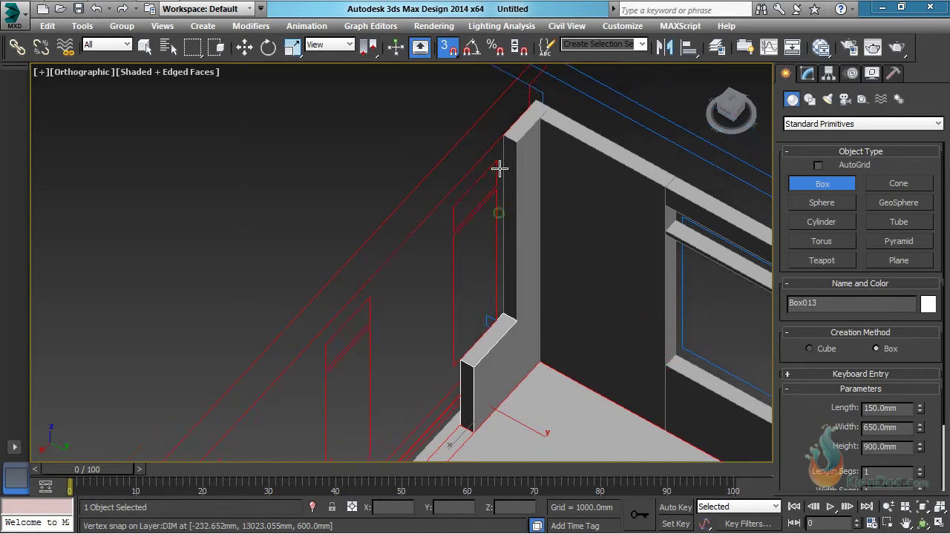
# Create a 150 × 1264.28 mm box, 3350 mm high, as the front wall pier following the first sill wall
pyautogui.scroll(2, 498, 168)
pyautogui.moveTo(479, 293); pyautogui.dragTo(532, 128, button='middle')
pyautogui.moveTo(509, 365); pyautogui.dragTo(537, 223, button='middle')
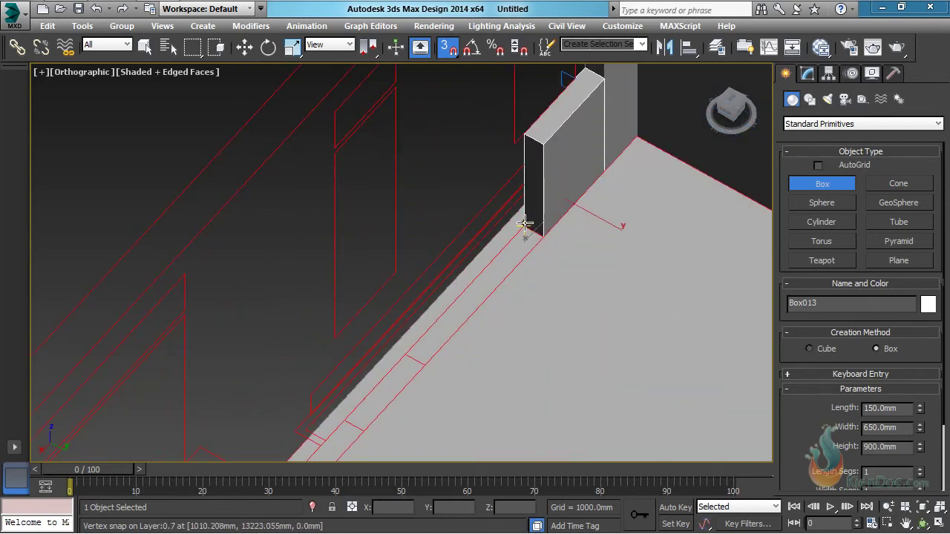
pyautogui.moveTo(525, 225)
pyautogui.mouseDown()
pyautogui.moveTo(441, 377)
pyautogui.moveTo(426, 367)
pyautogui.mouseUp()
pyautogui.click(524, 136)
pyautogui.moveTo(524, 136)
pyautogui.mouseDown(button='middle')
pyautogui.moveTo(484, 222)
pyautogui.moveTo(485, 284)
pyautogui.mouseUp(button='middle')
pyautogui.scroll(-2, 520, 230)
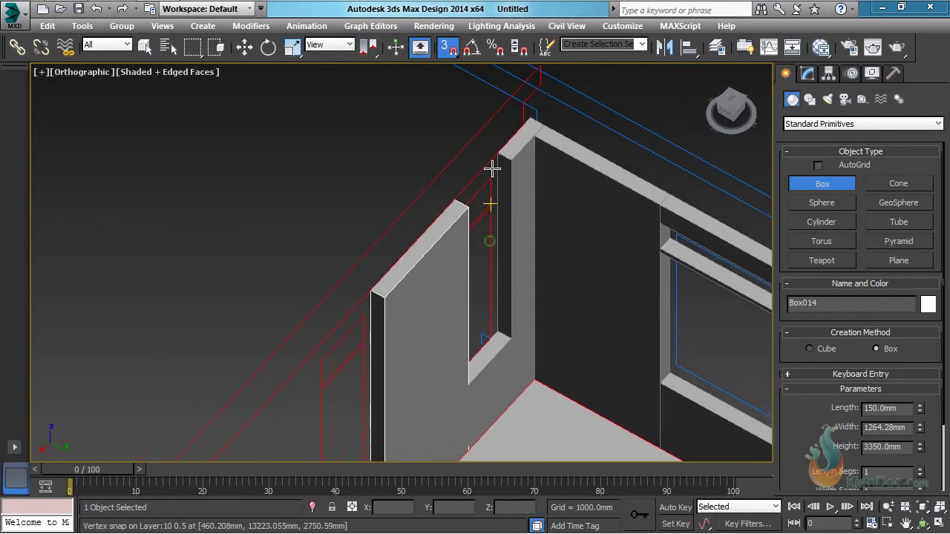
# Create a 150 × 650 mm box bridging the wall tops above the first front window, extending 650 mm down to the opening head
pyautogui.scroll(2, 492, 170)
pyautogui.moveTo(532, 216); pyautogui.dragTo(367, 171, button='middle')
pyautogui.scroll(2, 324, 169)
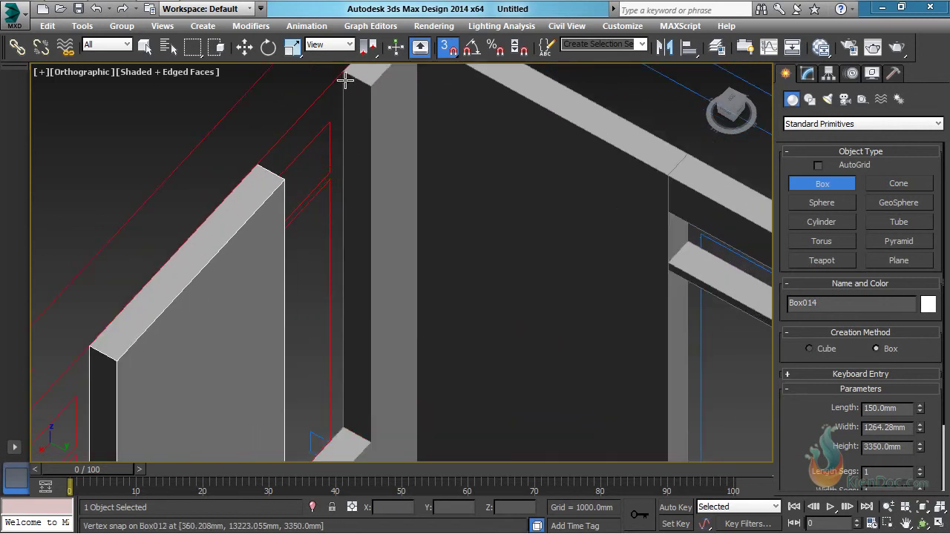
pyautogui.moveTo(343, 78); pyautogui.dragTo(348, 190, button='middle')
pyautogui.moveTo(350, 183); pyautogui.dragTo(293, 288)
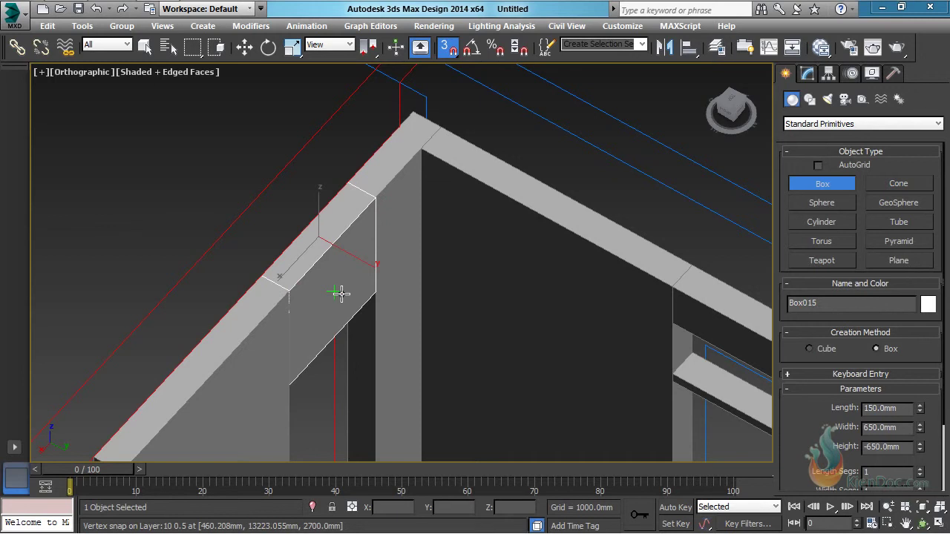
pyautogui.keyDown('alt'); pyautogui.moveTo(340, 293); pyautogui.dragTo(468, 246, button='middle'); pyautogui.keyUp('alt')
pyautogui.click(335, 267)
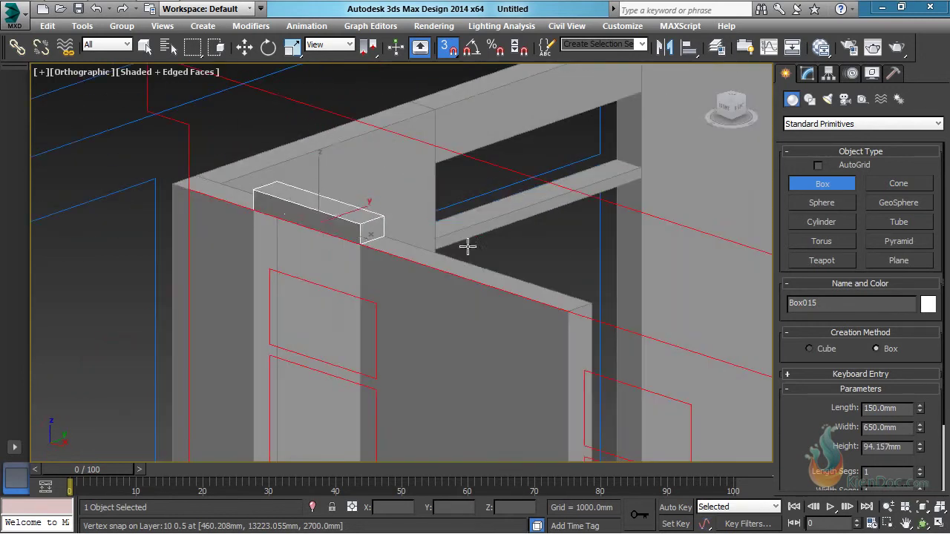
pyautogui.click(269, 359)
# Move the front elevation outline 100 mm along X, snapping its lower corner to the base corner of the front wall
pyautogui.scroll(-5, 269, 359)
pyautogui.keyDown('alt'); pyautogui.moveTo(269, 359); pyautogui.dragTo(378, 224, button='middle'); pyautogui.keyUp('alt')
pyautogui.moveTo(380, 187); pyautogui.dragTo(373, 311, button='middle')
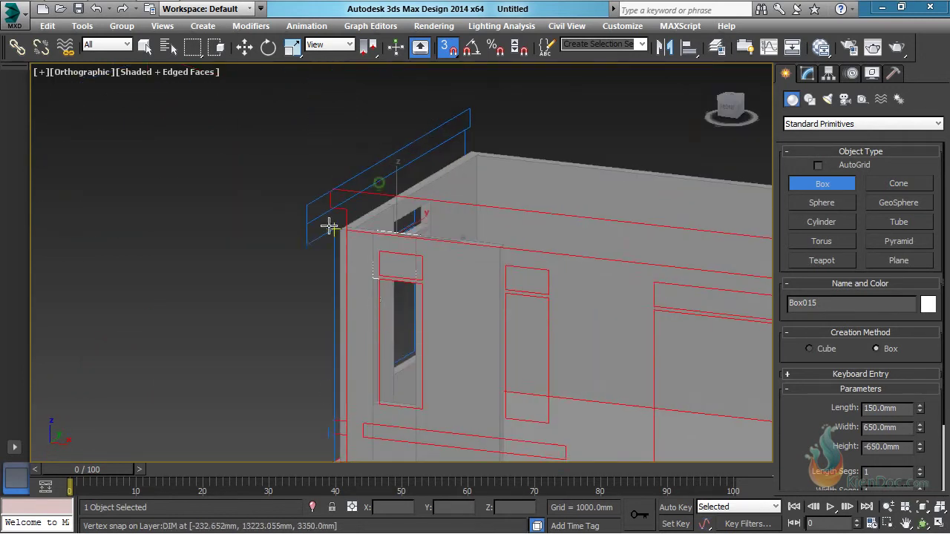
pyautogui.scroll(4, 329, 227)
pyautogui.moveTo(399, 244); pyautogui.dragTo(335, 182, button='middle')
pyautogui.press('w')
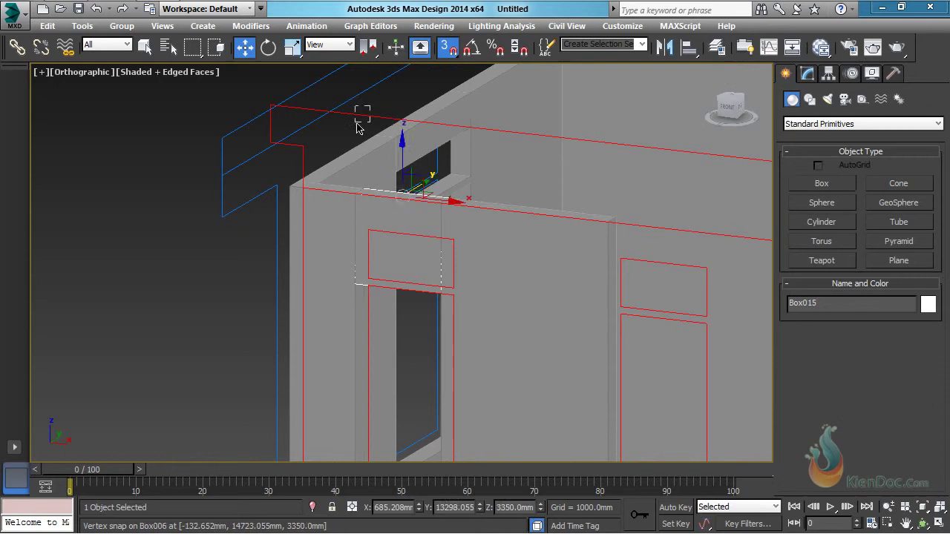
pyautogui.click(358, 119)
pyautogui.moveTo(356, 259); pyautogui.dragTo(367, 181, button='middle')
pyautogui.scroll(-3, 367, 180)
pyautogui.moveTo(401, 318); pyautogui.dragTo(327, 302, button='middle')
pyautogui.scroll(3, 343, 242)
pyautogui.scroll(3, 359, 208)
pyautogui.scroll(3, 398, 220)
pyautogui.scroll(-5, 400, 220)
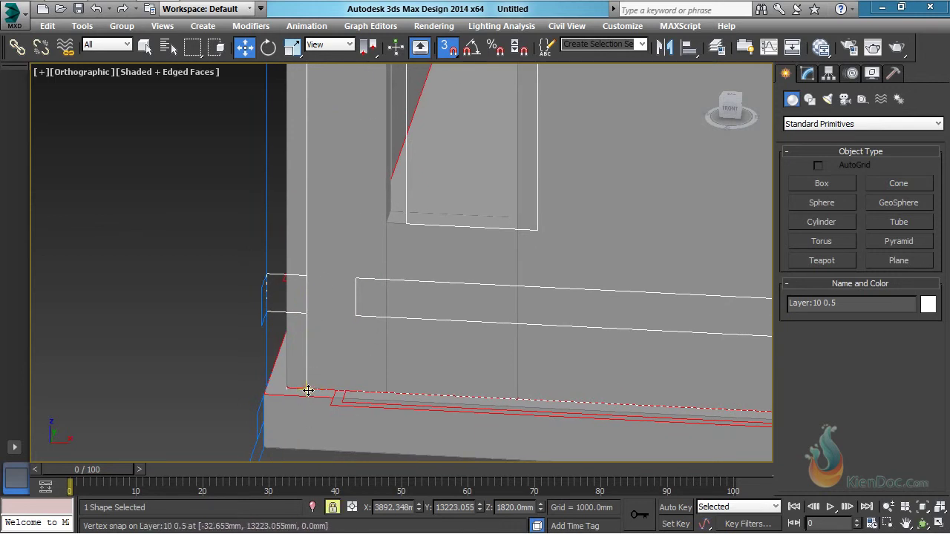
pyautogui.moveTo(308, 391); pyautogui.dragTo(284, 388)
pyautogui.moveTo(413, 130); pyautogui.dragTo(391, 307, button='middle')
pyautogui.scroll(-4, 390, 308)
pyautogui.moveTo(403, 231); pyautogui.dragTo(403, 334, button='middle')
pyautogui.scroll(2, 383, 237)
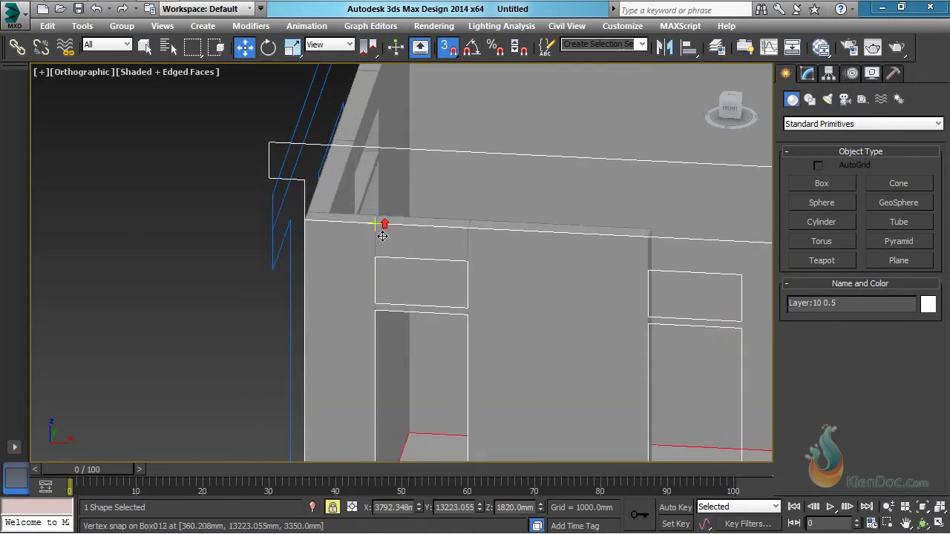
# Create a 150 × 650 mm box, 900 mm high, as the sill wall of the second front window
pyautogui.scroll(-5, 383, 236)
pyautogui.scroll(4, 464, 286)
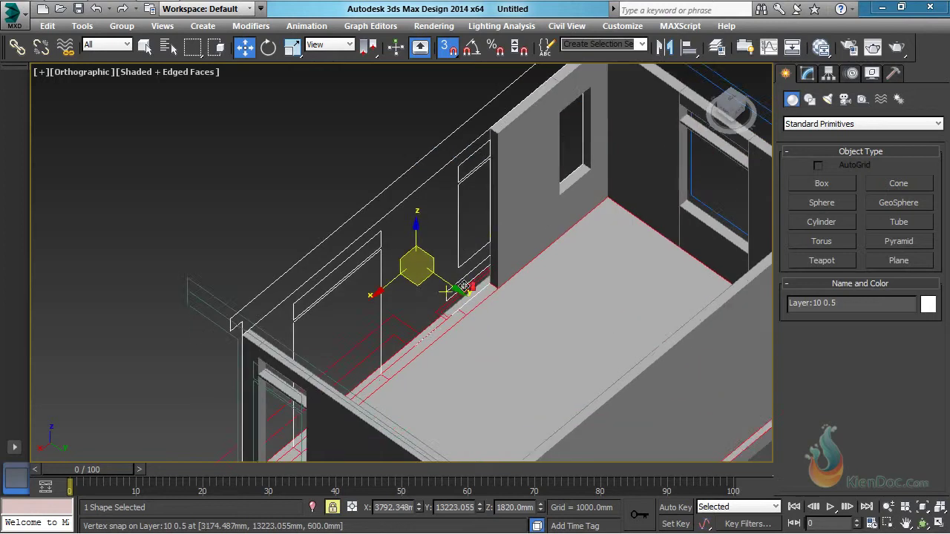
pyautogui.scroll(2, 464, 286)
pyautogui.moveTo(505, 264); pyautogui.dragTo(464, 386, button='middle')
pyautogui.click(823, 184)
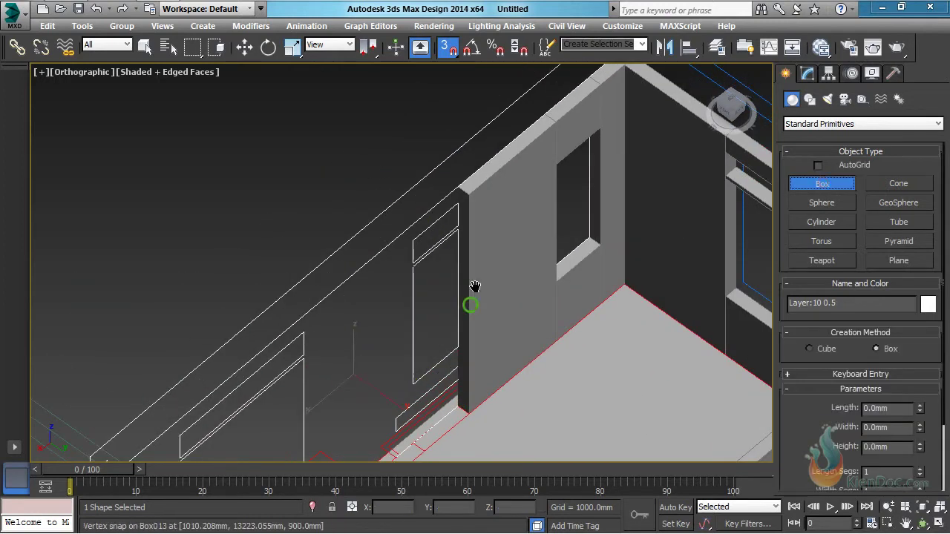
pyautogui.scroll(3, 476, 297)
pyautogui.moveTo(469, 264); pyautogui.dragTo(433, 329)
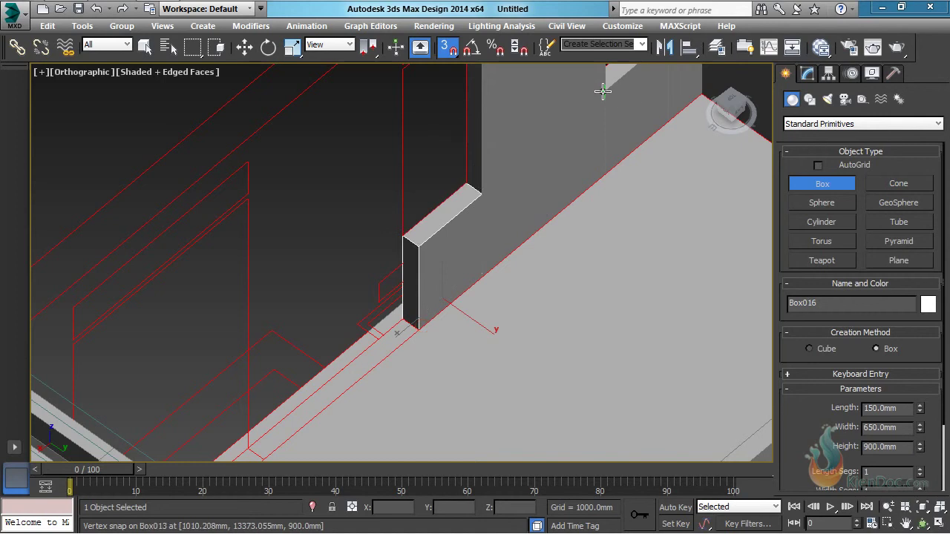
# Create a 150 × 1592.86 mm box beyond the second sill wall, rising to the height of the existing wall tops
pyautogui.scroll(-2, 501, 241)
pyautogui.moveTo(476, 298); pyautogui.dragTo(534, 278, button='middle')
pyautogui.moveTo(495, 277); pyautogui.dragTo(400, 372)
pyautogui.moveTo(435, 204); pyautogui.dragTo(377, 391, button='middle')
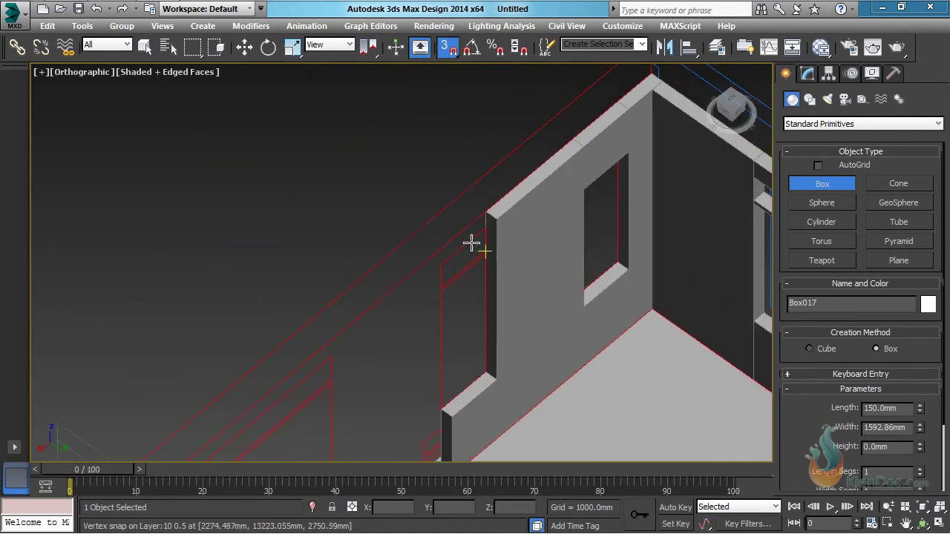
pyautogui.scroll(2, 490, 213)
# Convert the box above the first front window to an Editable Poly and select its four top vertices
pyautogui.keyDown('alt'); pyautogui.moveTo(485, 244); pyautogui.dragTo(479, 196, button='middle'); pyautogui.keyUp('alt')
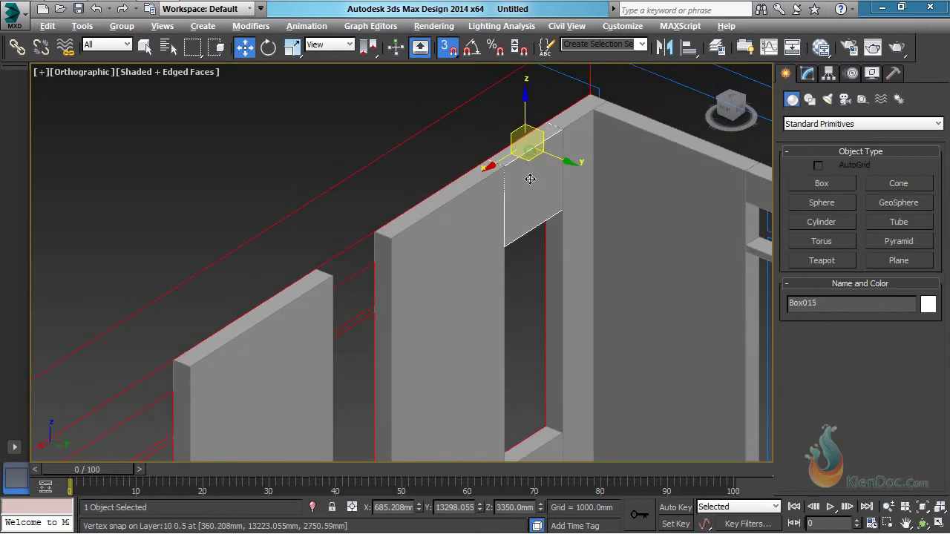
pyautogui.moveTo(530, 179)
pyautogui.keyDown('alt'); pyautogui.mouseDown(button='middle')
pyautogui.moveTo(495, 182)
pyautogui.moveTo(513, 178)
pyautogui.mouseUp(button='middle'); pyautogui.keyUp('alt')
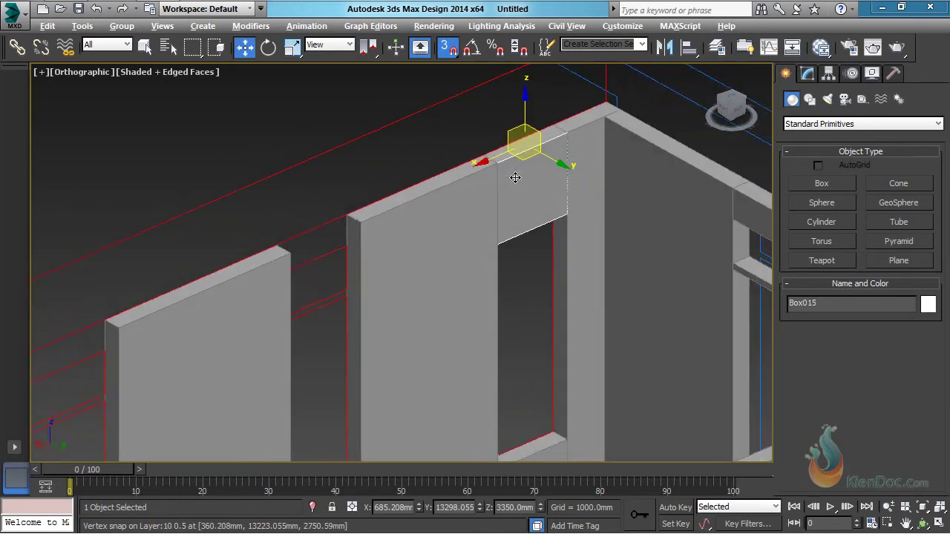
pyautogui.scroll(2, 519, 176)
pyautogui.rightClick(519, 176)
pyautogui.moveTo(553, 315)
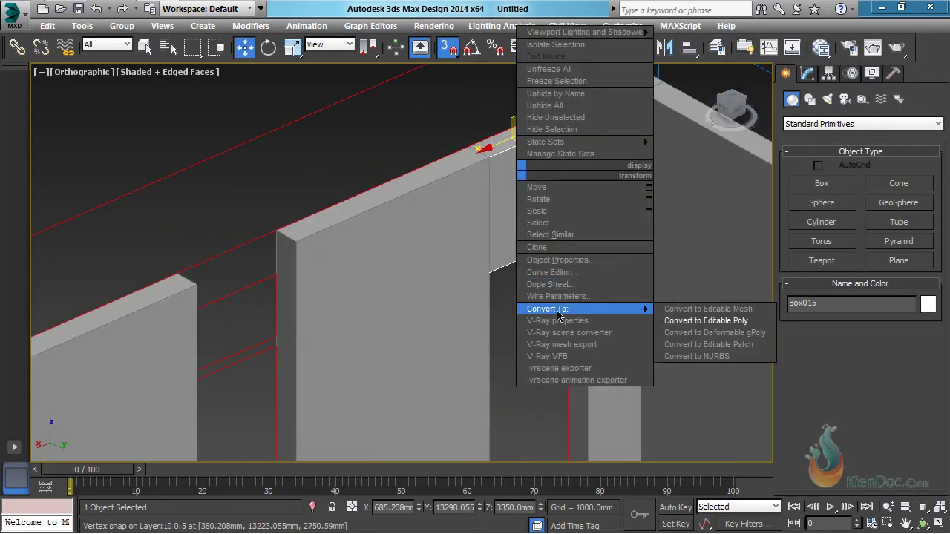
pyautogui.click(704, 321)
pyautogui.moveTo(543, 191); pyautogui.dragTo(518, 236, button='middle')
pyautogui.press('1')
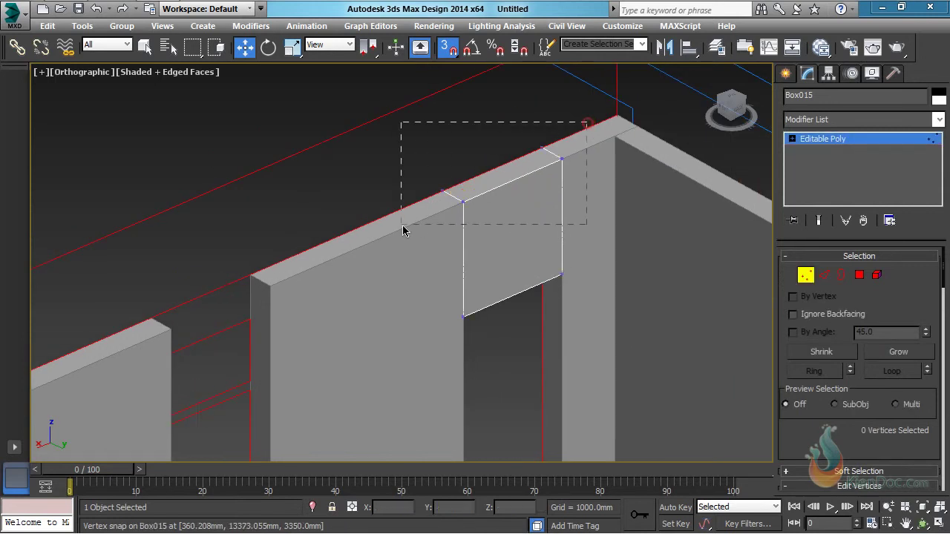
pyautogui.moveTo(403, 230); pyautogui.dragTo(403, 228)
# Lower the first window box's four top vertices to Z 2750.59 mm and leave vertex editing
pyautogui.keyDown('alt'); pyautogui.moveTo(452, 176); pyautogui.dragTo(520, 140, button='middle'); pyautogui.keyUp('alt')
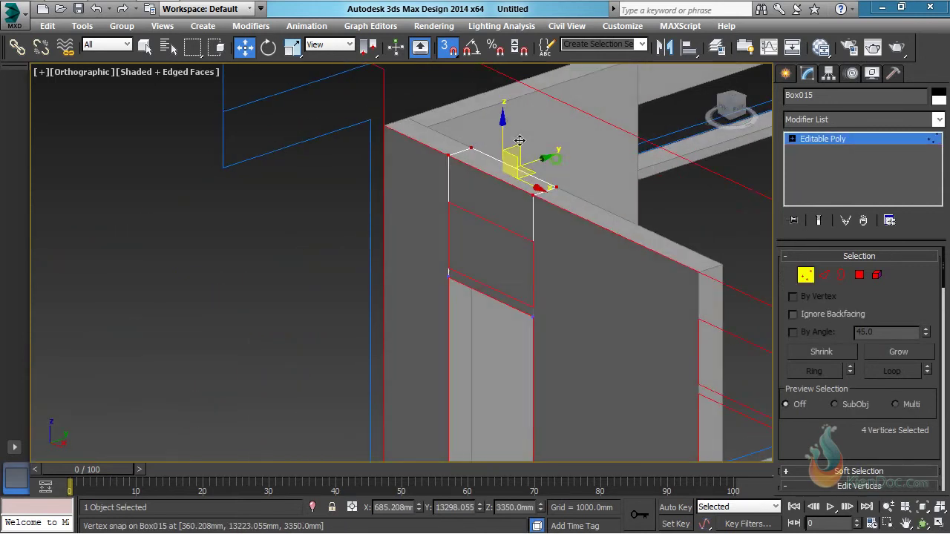
pyautogui.moveTo(502, 116); pyautogui.dragTo(530, 240)
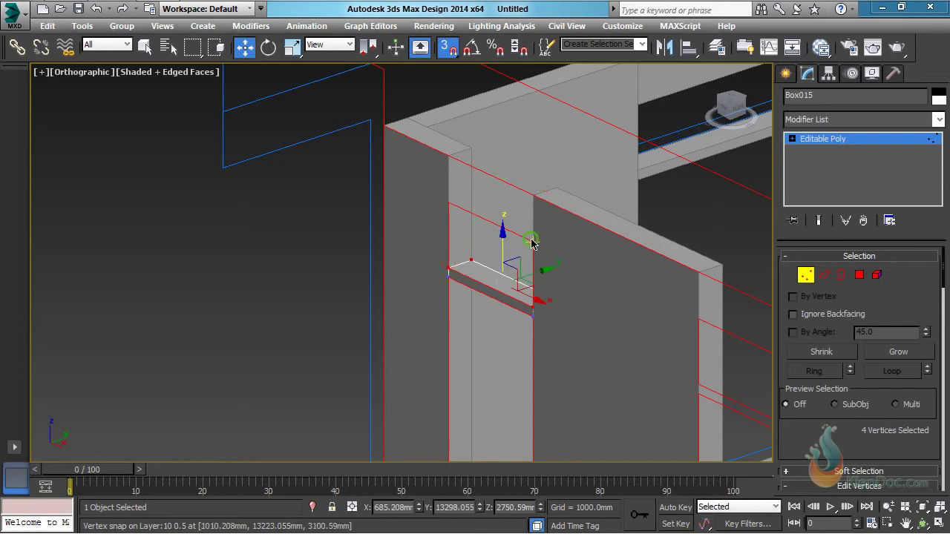
pyautogui.keyDown('alt'); pyautogui.moveTo(530, 240); pyautogui.dragTo(415, 246, button='middle'); pyautogui.keyUp('alt')
pyautogui.click(806, 276)
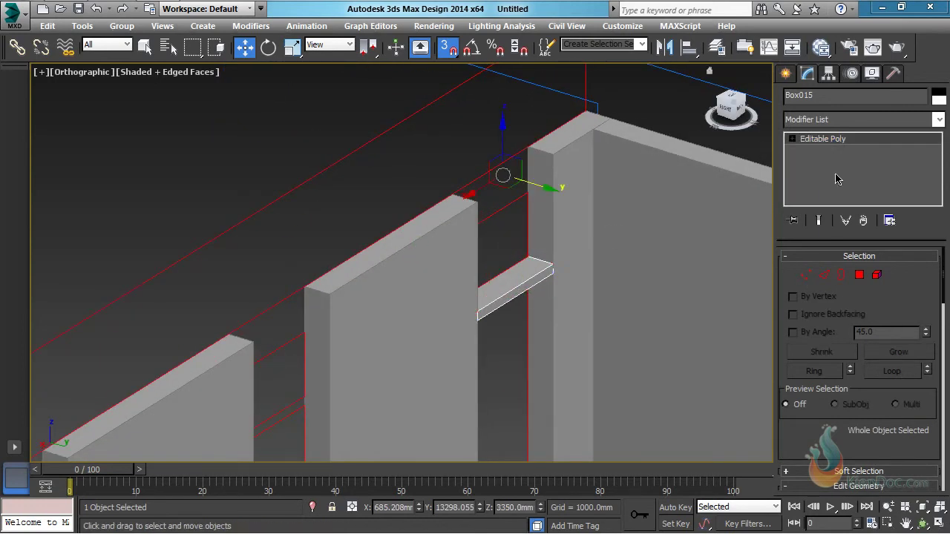
# Create a 150 × 650 mm box between the wall tops above the first front window, extending down to the elevation's upper opening line
pyautogui.click(786, 75)
pyautogui.click(817, 183)
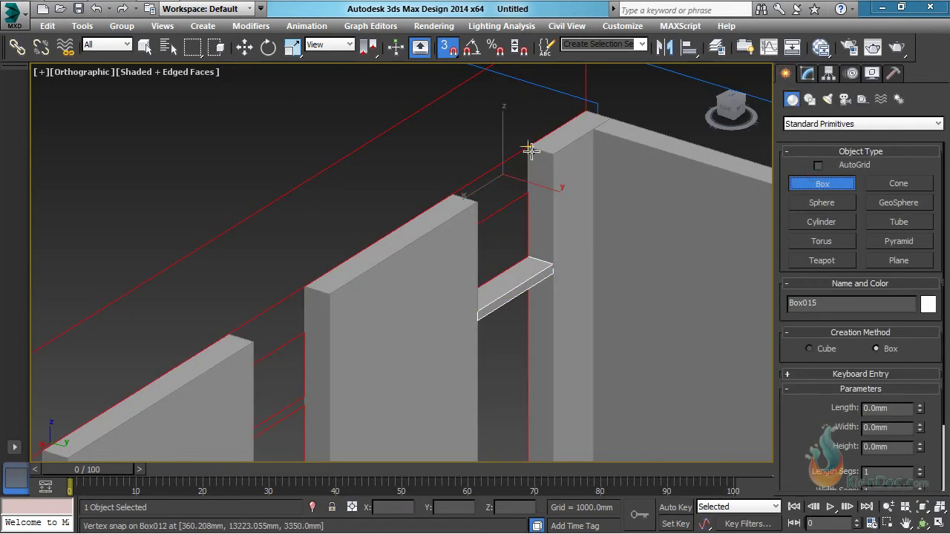
pyautogui.moveTo(530, 151); pyautogui.dragTo(483, 200)
pyautogui.keyDown('alt'); pyautogui.moveTo(476, 202); pyautogui.dragTo(616, 185, button='middle'); pyautogui.keyUp('alt')
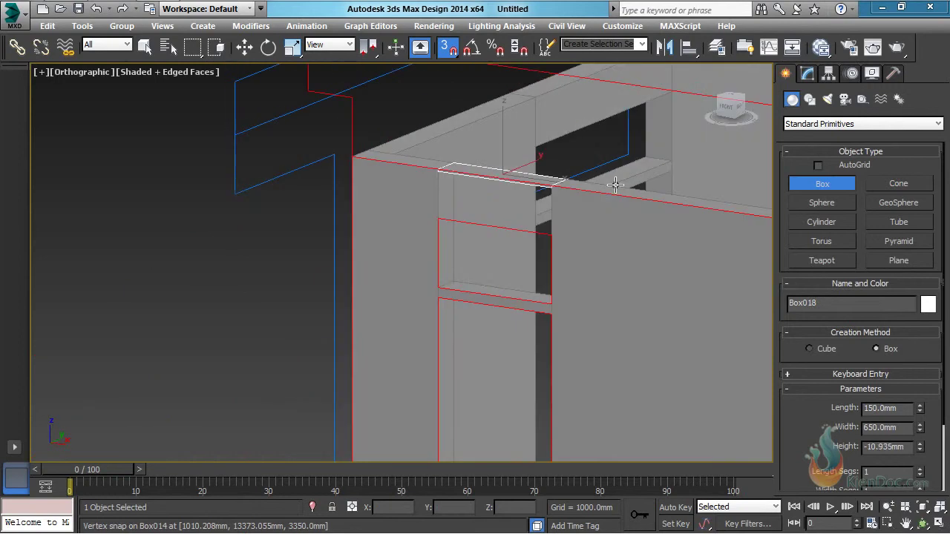
pyautogui.click(556, 238)
pyautogui.keyDown('alt'); pyautogui.moveTo(641, 239); pyautogui.dragTo(475, 256, button='middle'); pyautogui.keyUp('alt')
# Copy both beams above the first front window 1914.28 mm along X into the second window opening, as one Copy clone
pyautogui.press('w')
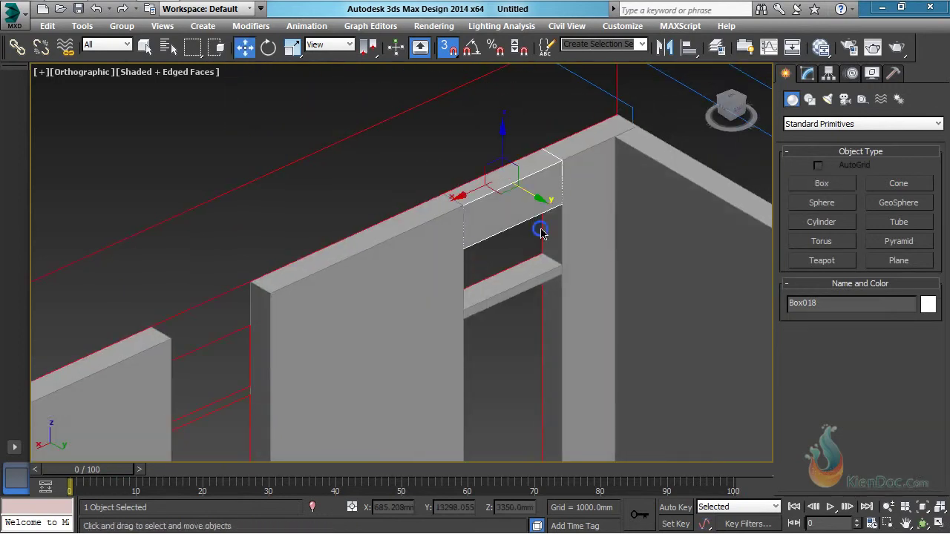
pyautogui.keyDown('ctrl'); pyautogui.click(526, 285); pyautogui.keyUp('ctrl')
pyautogui.keyDown('alt'); pyautogui.moveTo(527, 286); pyautogui.dragTo(568, 162, button='middle'); pyautogui.keyUp('alt')
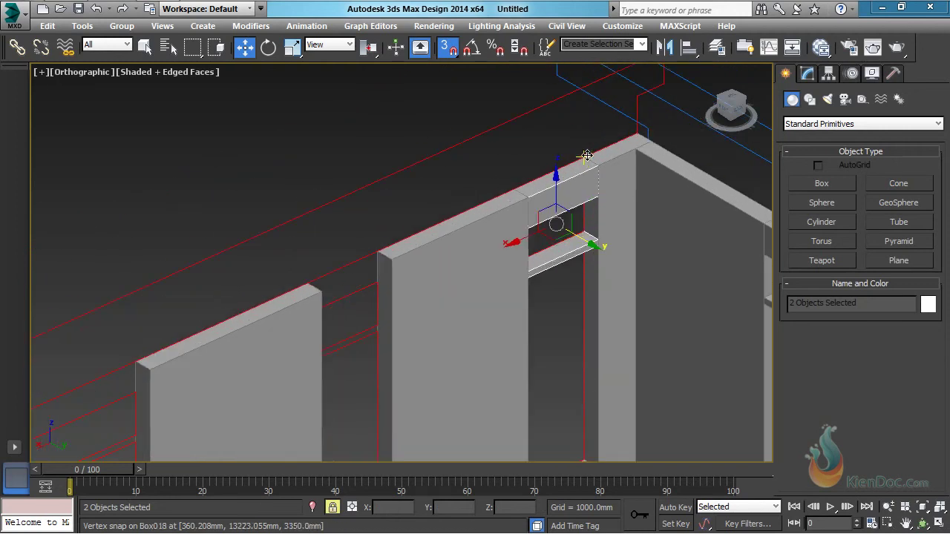
pyautogui.keyDown('shift'); pyautogui.moveTo(586, 156); pyautogui.dragTo(372, 254); pyautogui.keyUp('shift')
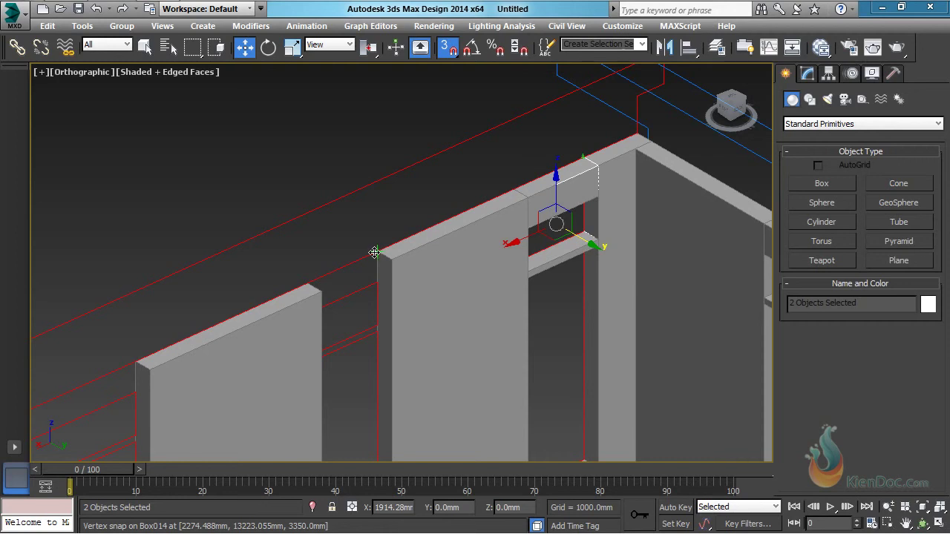
pyautogui.moveTo(374, 253); pyautogui.dragTo(372, 255)
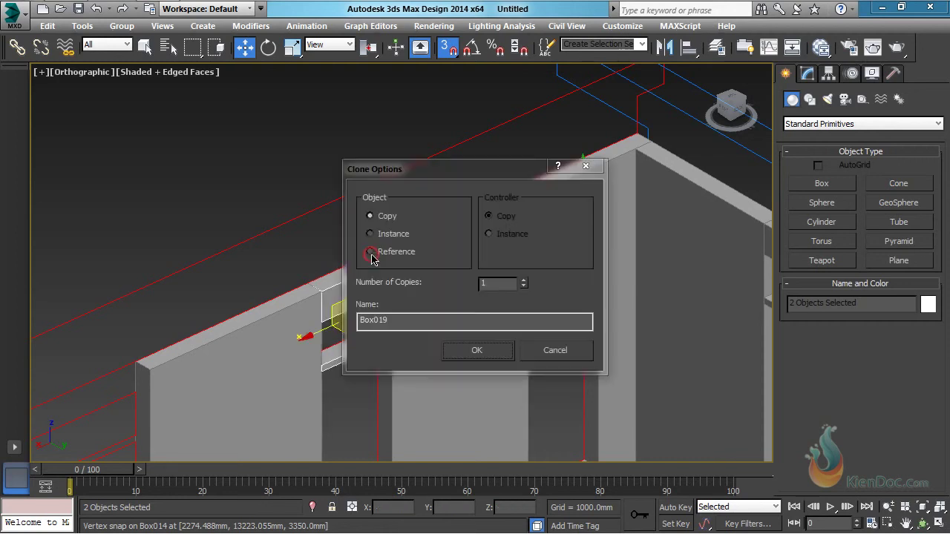
pyautogui.click(486, 354)
pyautogui.moveTo(358, 327); pyautogui.dragTo(450, 187, button='middle')
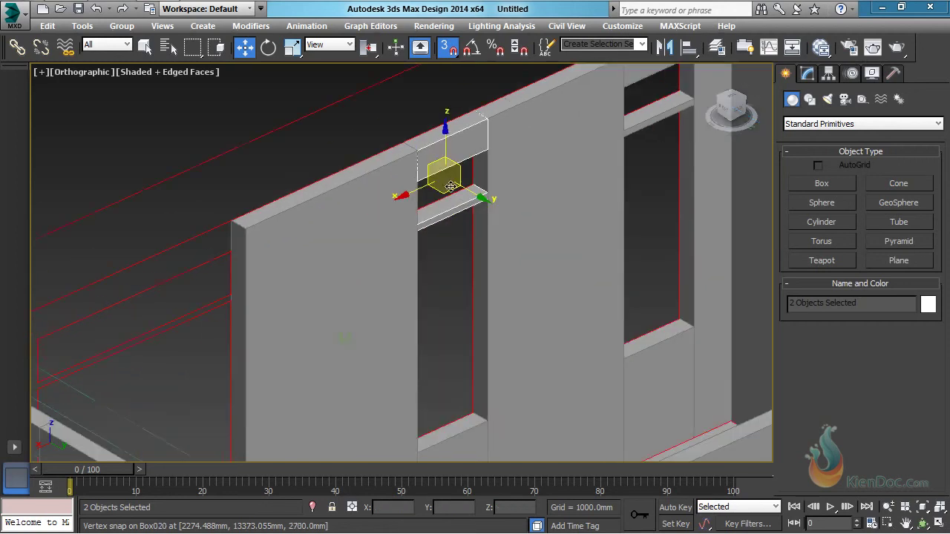
pyautogui.moveTo(413, 265)
pyautogui.mouseDown(button='middle')
pyautogui.moveTo(573, 230)
pyautogui.moveTo(545, 231)
pyautogui.moveTo(512, 255)
pyautogui.mouseUp(button='middle')
pyautogui.scroll(-3, 572, 249)
pyautogui.scroll(3, 591, 199)
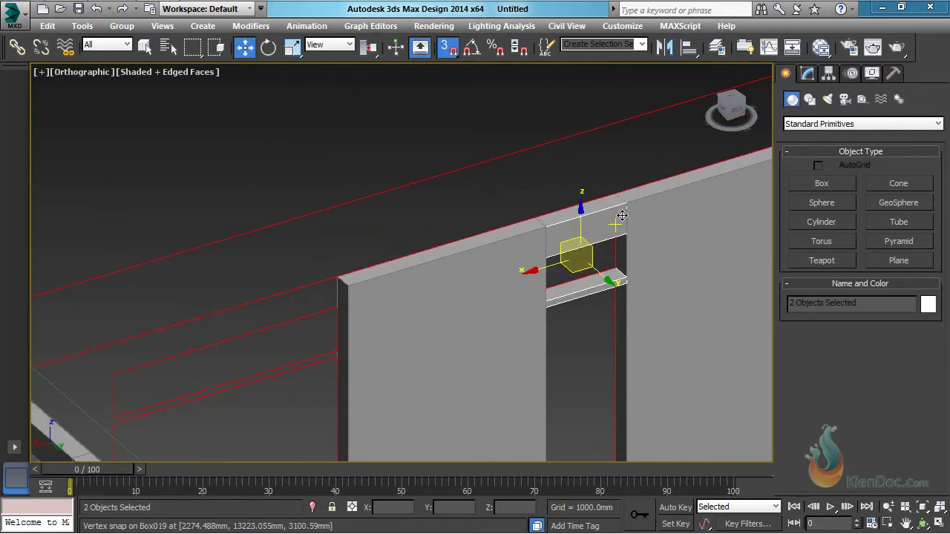
# Clone both beams above the second window once into the adjoining wide opening, snapped to the wall's top corner, and group the two clones
pyautogui.moveTo(620, 189); pyautogui.dragTo(342, 275)
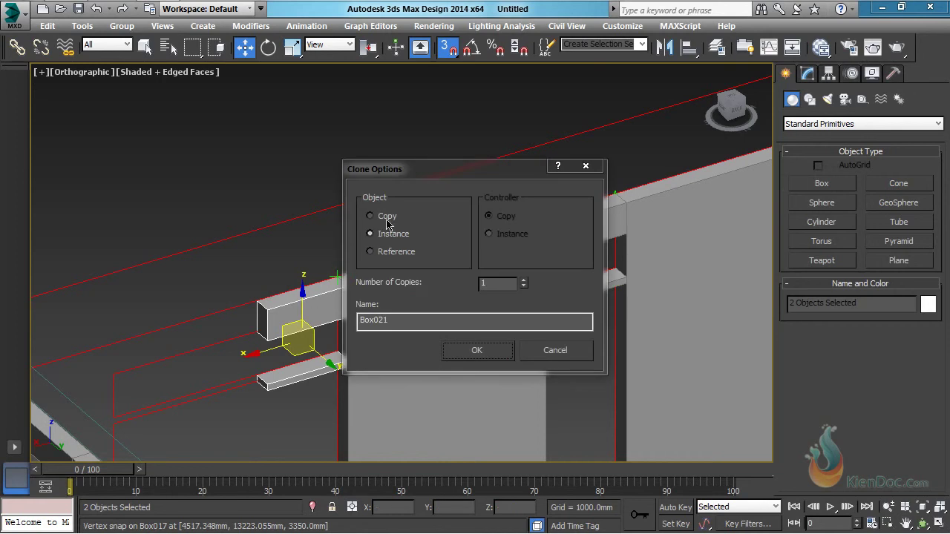
pyautogui.click(464, 350)
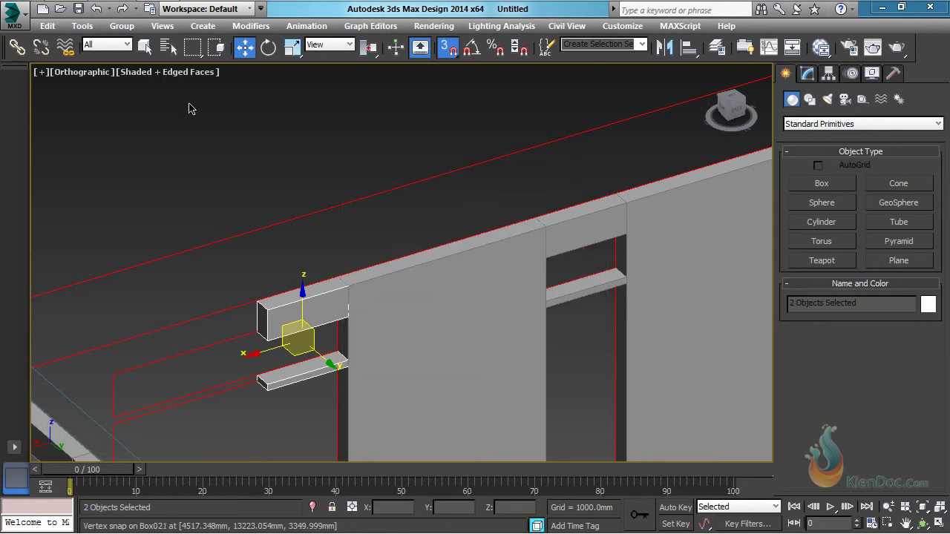
pyautogui.click(122, 26)
pyautogui.click(140, 44)
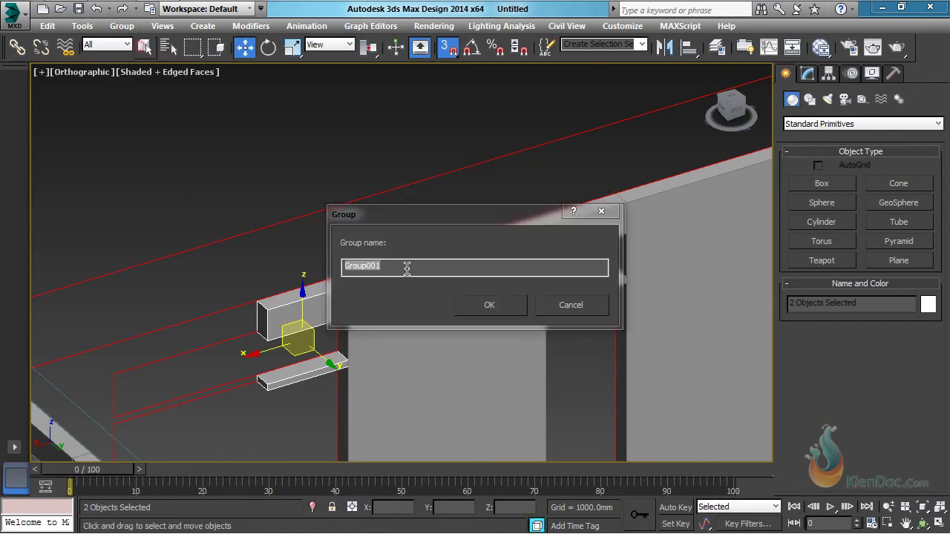
pyautogui.click(501, 306)
# Add an Edit Poly modifier to the grouped beams and enter vertex editing
pyautogui.click(807, 73)
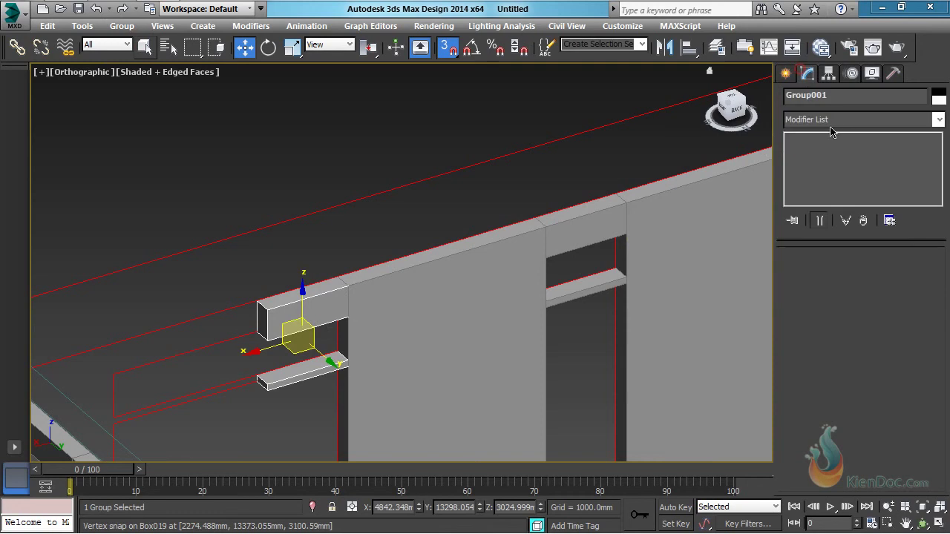
pyautogui.click(849, 124)
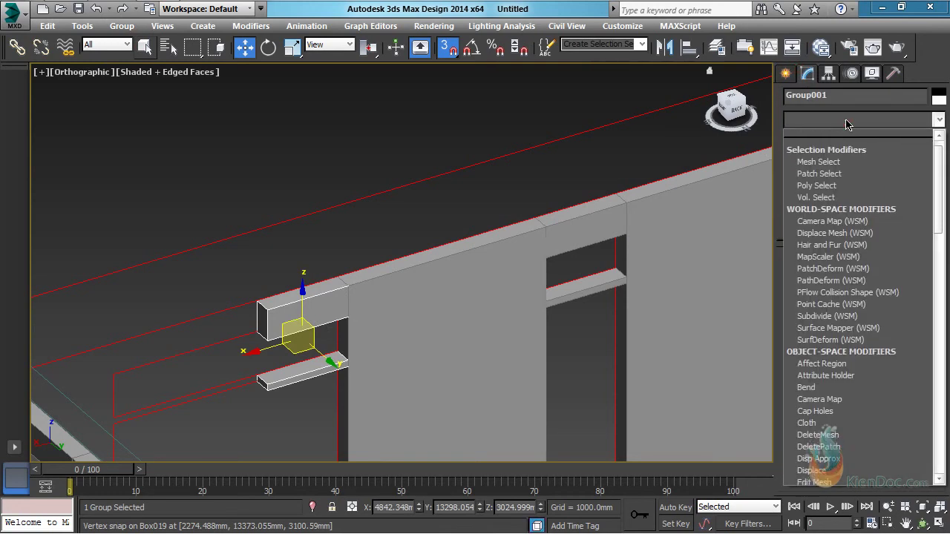
pyautogui.press('e')
pyautogui.click(821, 171)
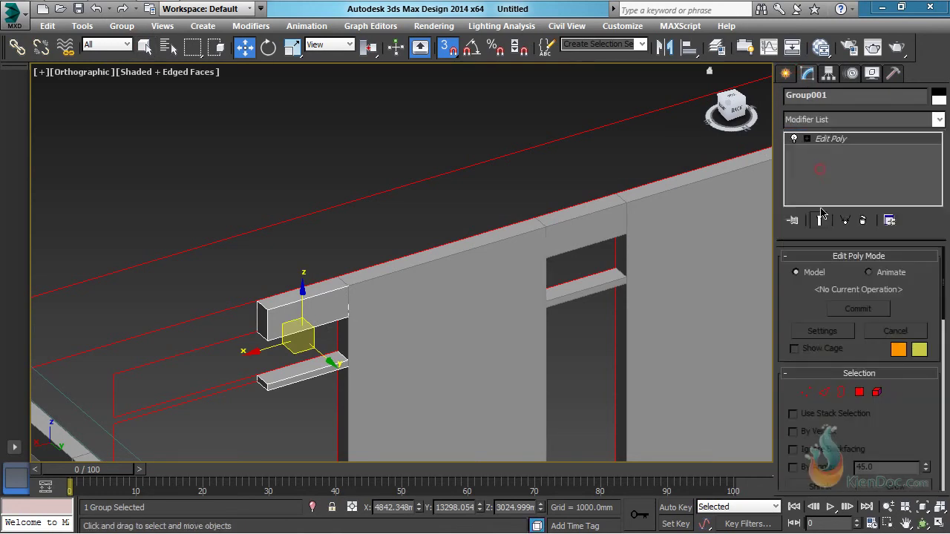
pyautogui.click(809, 398)
# Stretch the free-end vertices of both grouped beams along X to the far edge of the wide opening and leave vertex editing
pyautogui.moveTo(316, 365); pyautogui.dragTo(331, 255, button='middle')
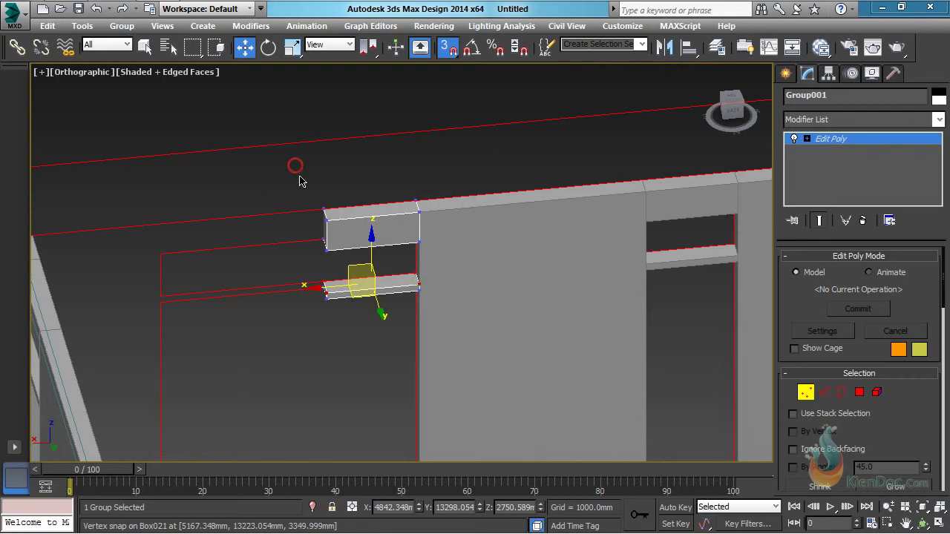
pyautogui.moveTo(296, 166); pyautogui.dragTo(364, 379)
pyautogui.moveTo(339, 312); pyautogui.dragTo(467, 307, button='middle')
pyautogui.moveTo(405, 290); pyautogui.dragTo(283, 257)
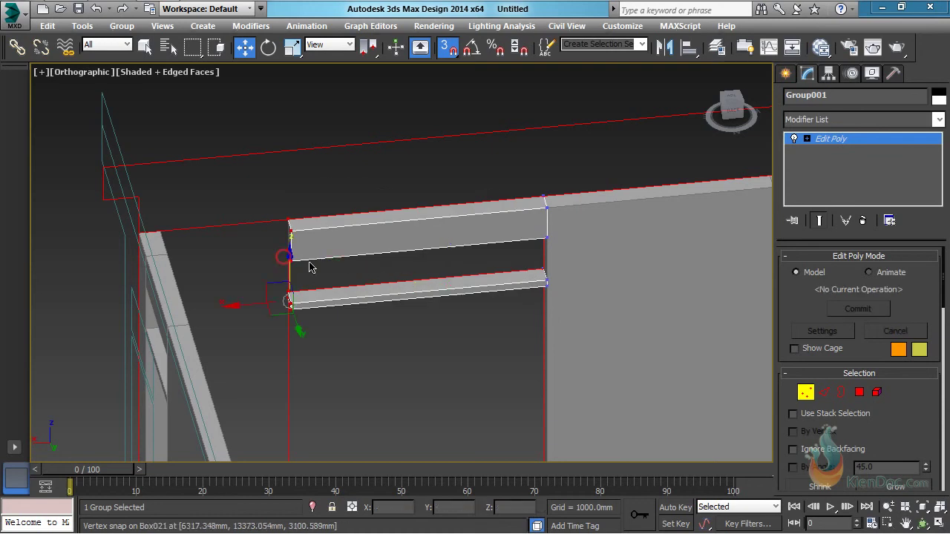
pyautogui.click(805, 396)
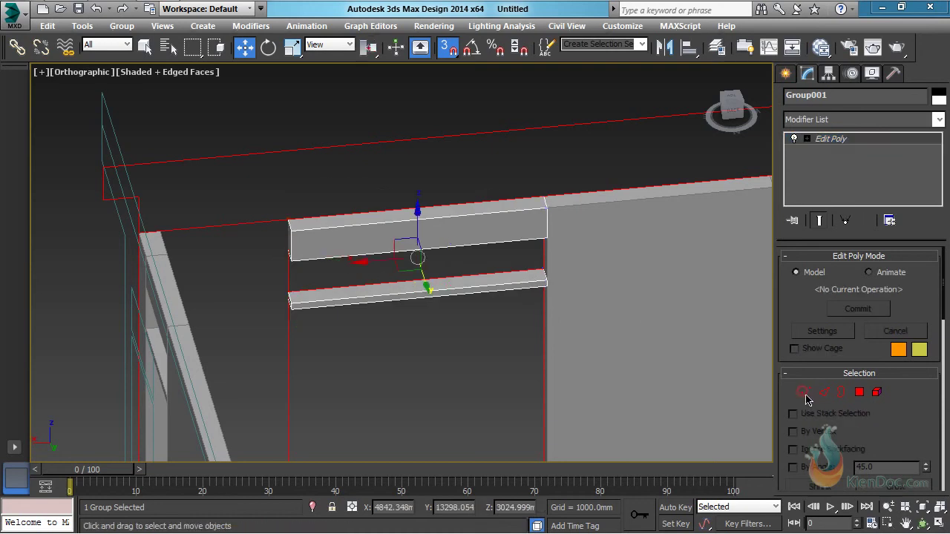
# Create a 150 × 900 × 3350 mm wall box between the wide opening and the house corner, and switch to the perspective view
pyautogui.click(785, 74)
pyautogui.click(823, 184)
pyautogui.keyDown('alt'); pyautogui.moveTo(415, 260); pyautogui.dragTo(405, 334, button='middle'); pyautogui.keyUp('alt')
pyautogui.moveTo(289, 338); pyautogui.dragTo(351, 372)
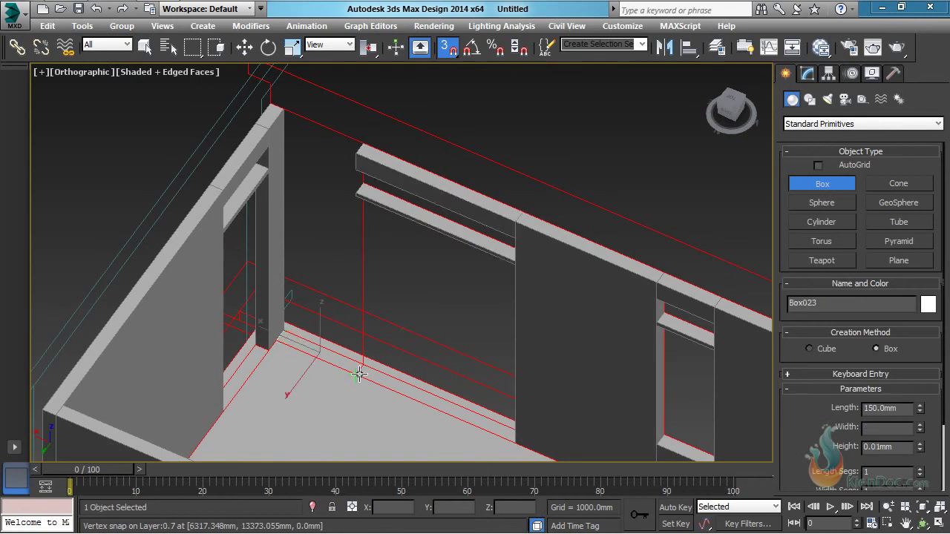
pyautogui.scroll(-4, 348, 175)
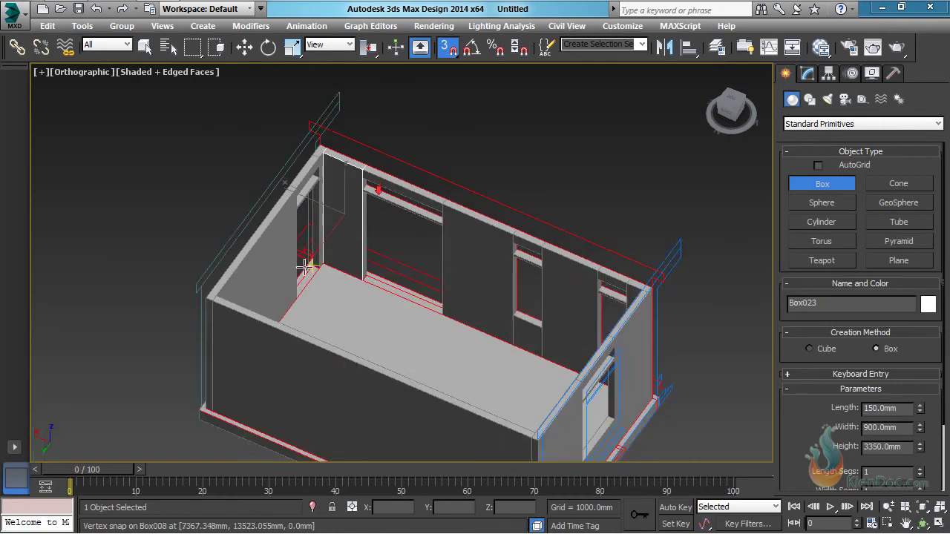
pyautogui.keyDown('alt'); pyautogui.moveTo(304, 268); pyautogui.dragTo(543, 200, button='middle'); pyautogui.keyUp('alt')
pyautogui.moveTo(421, 182); pyautogui.dragTo(440, 315, button='middle')
pyautogui.press('p')
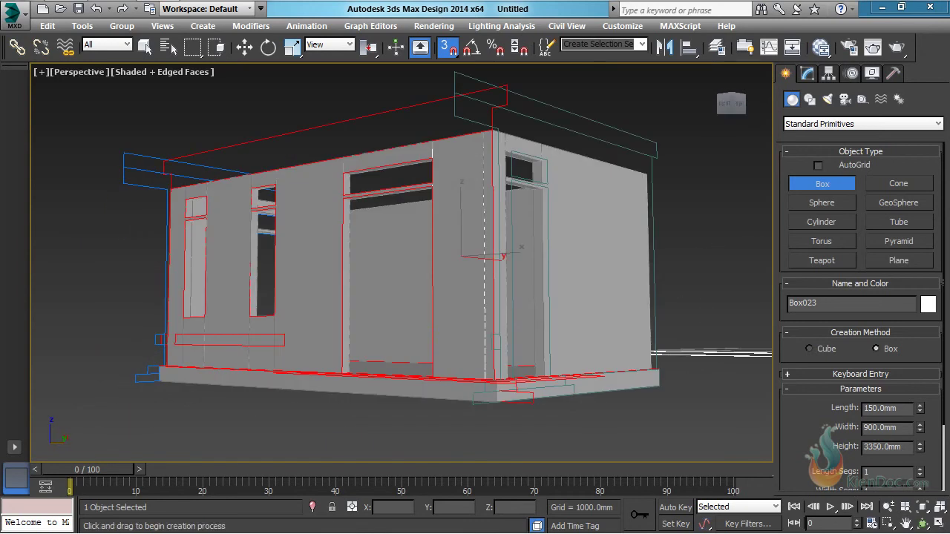